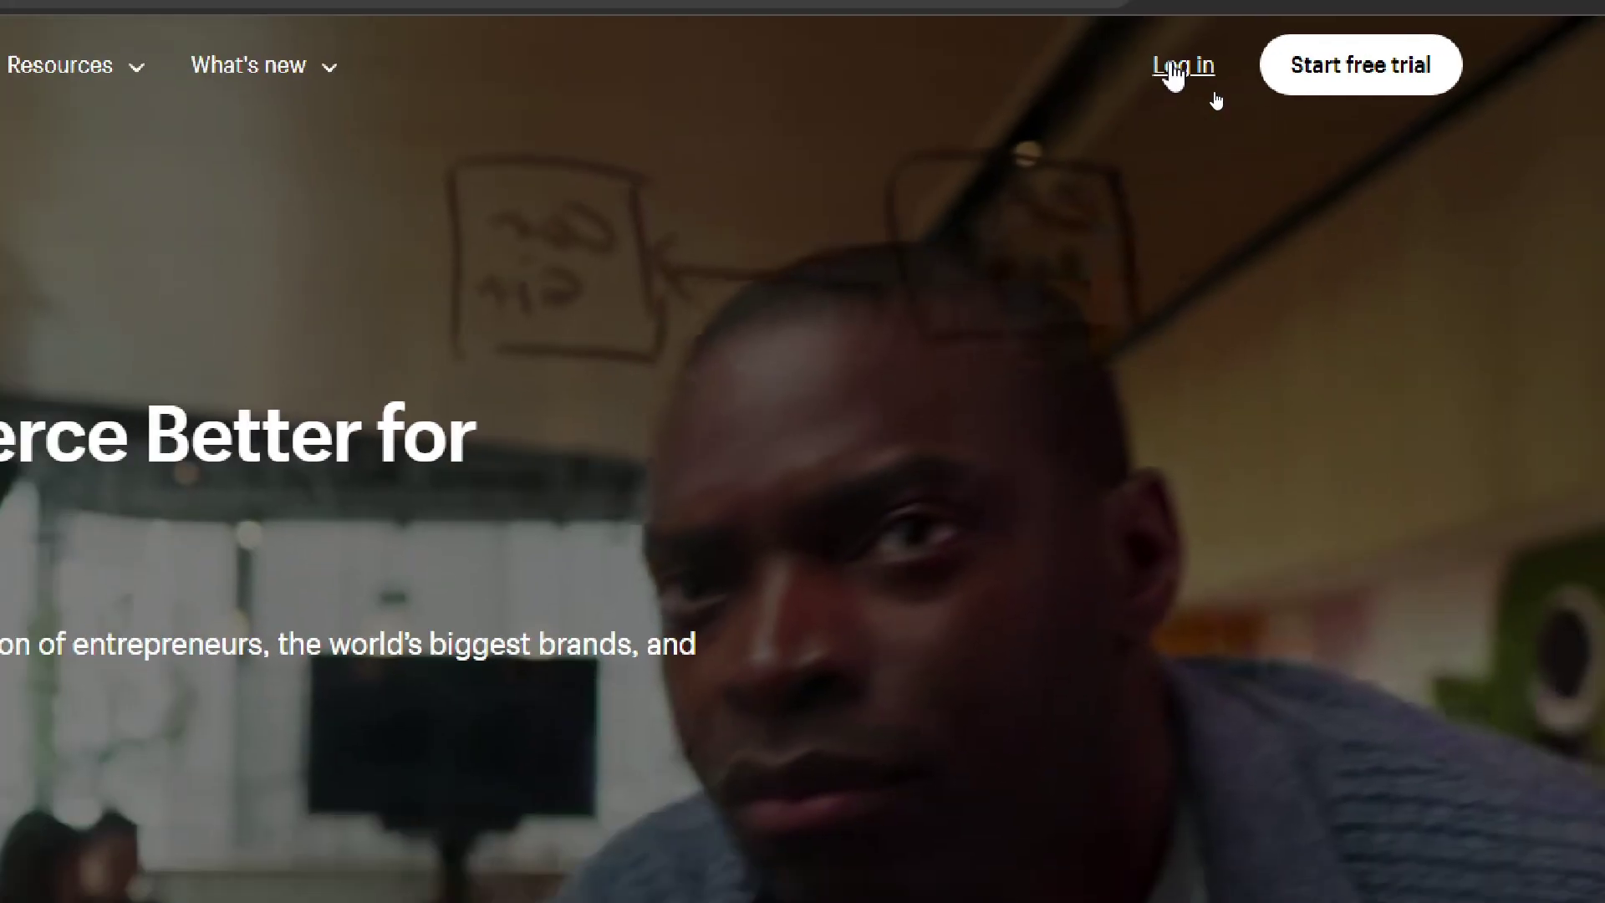
Log into the Shopify admin and open the 'Picked for you' recommended apps list
{"action": "left_click", "coordinate": [1186, 67]}
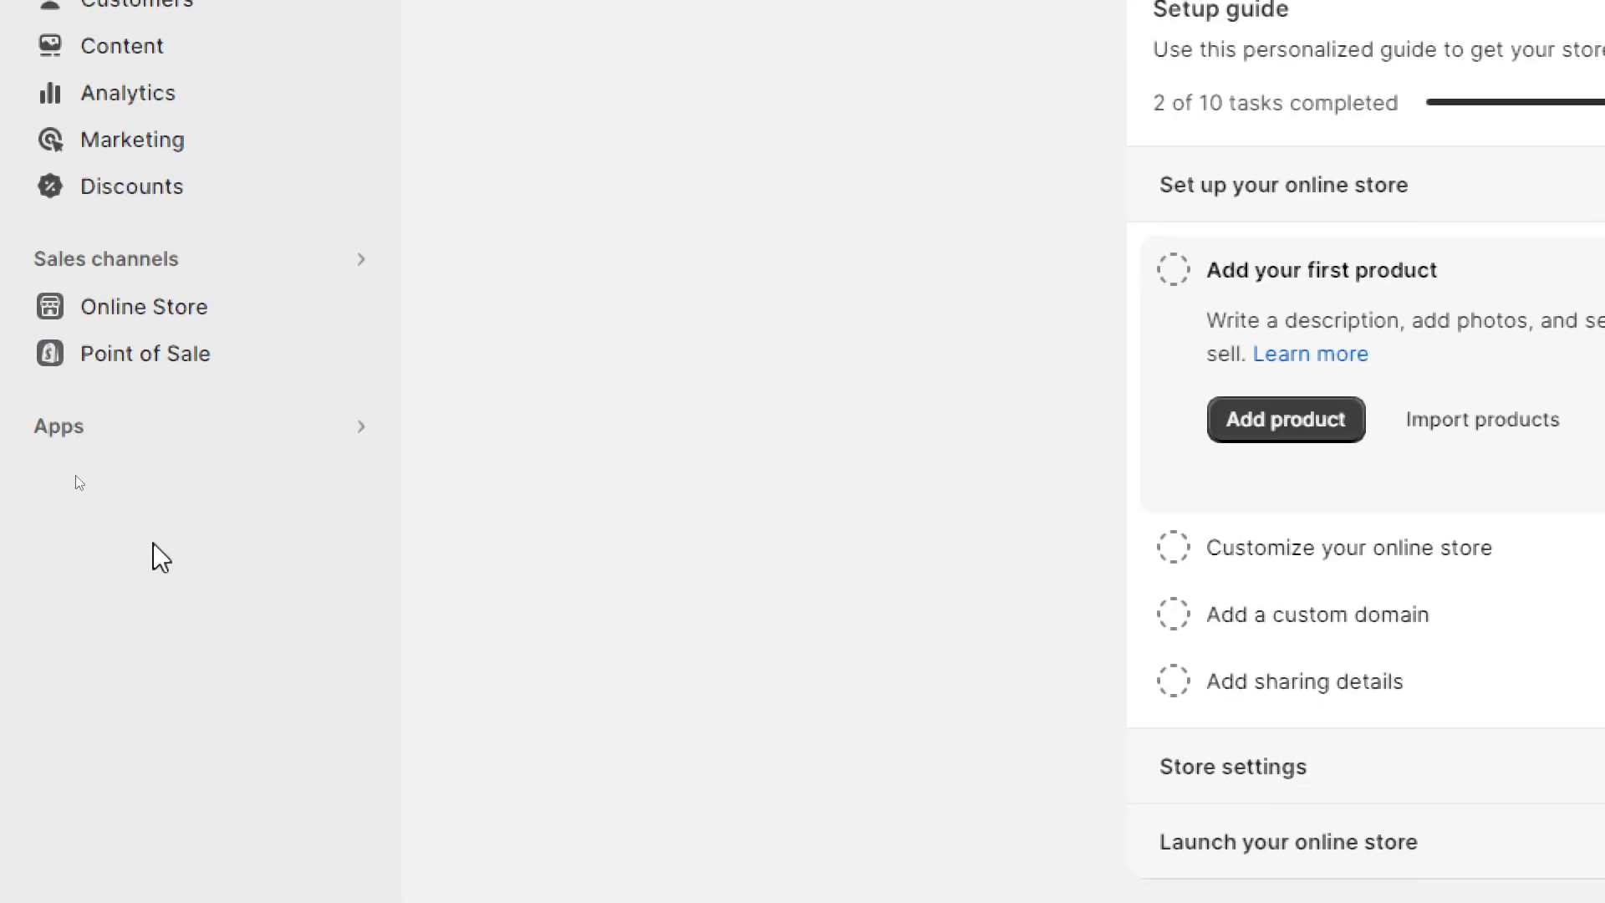
{"action": "left_click", "coordinate": [90, 469]}
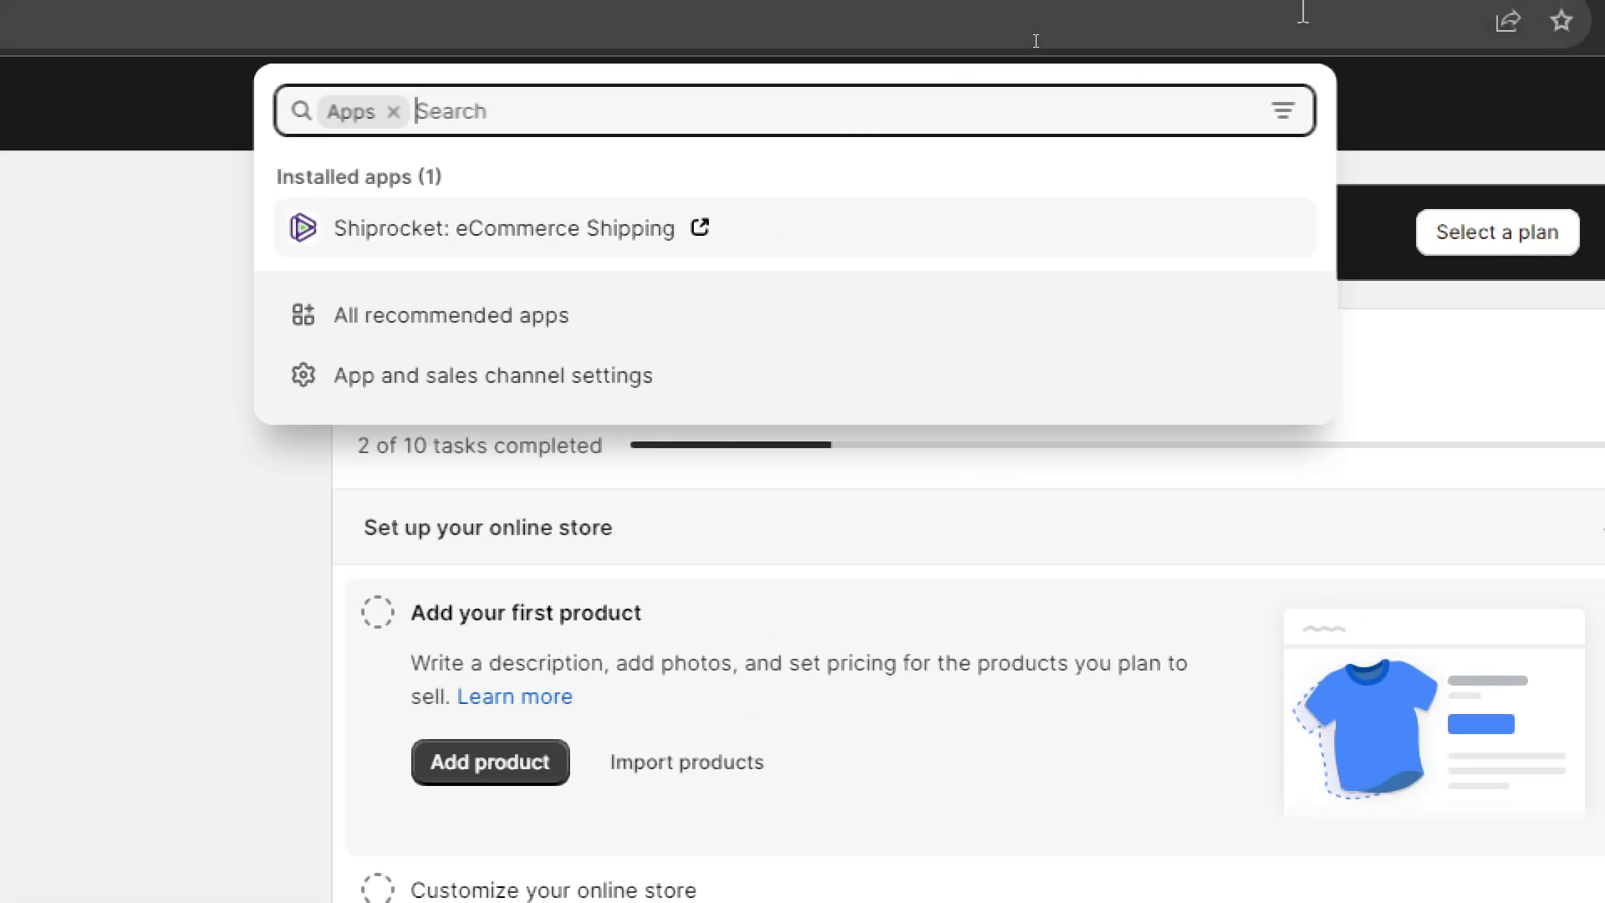
{"action": "left_click", "coordinate": [447, 334]}
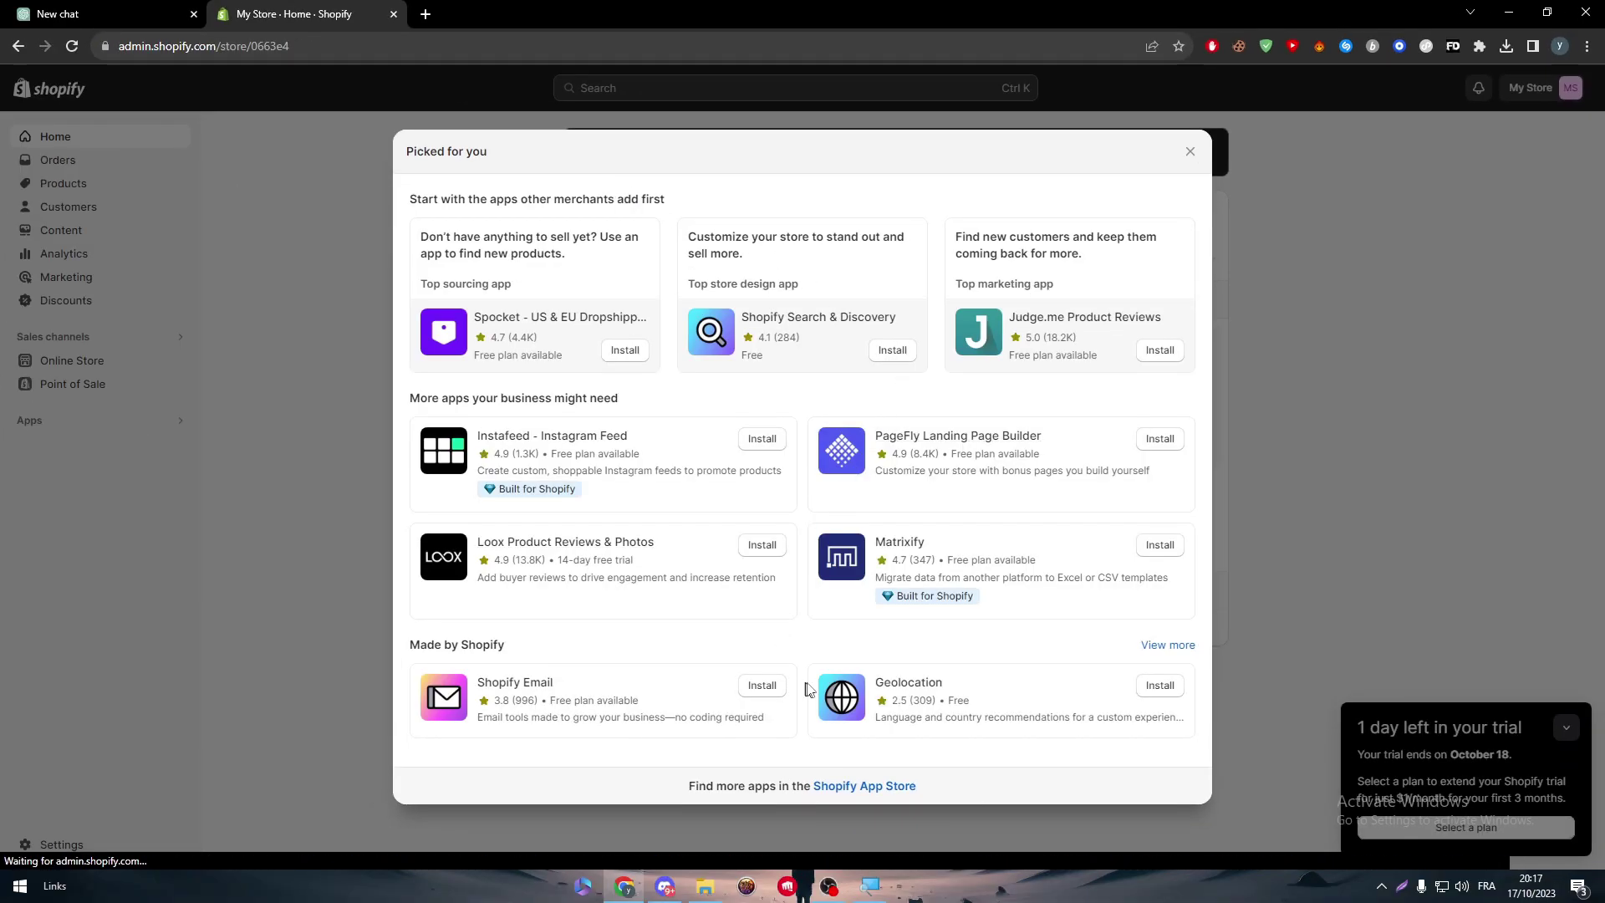
Search the full Shopify App Store for 'supliful', bringing up 21 matching apps
{"action": "left_click", "coordinate": [883, 791]}
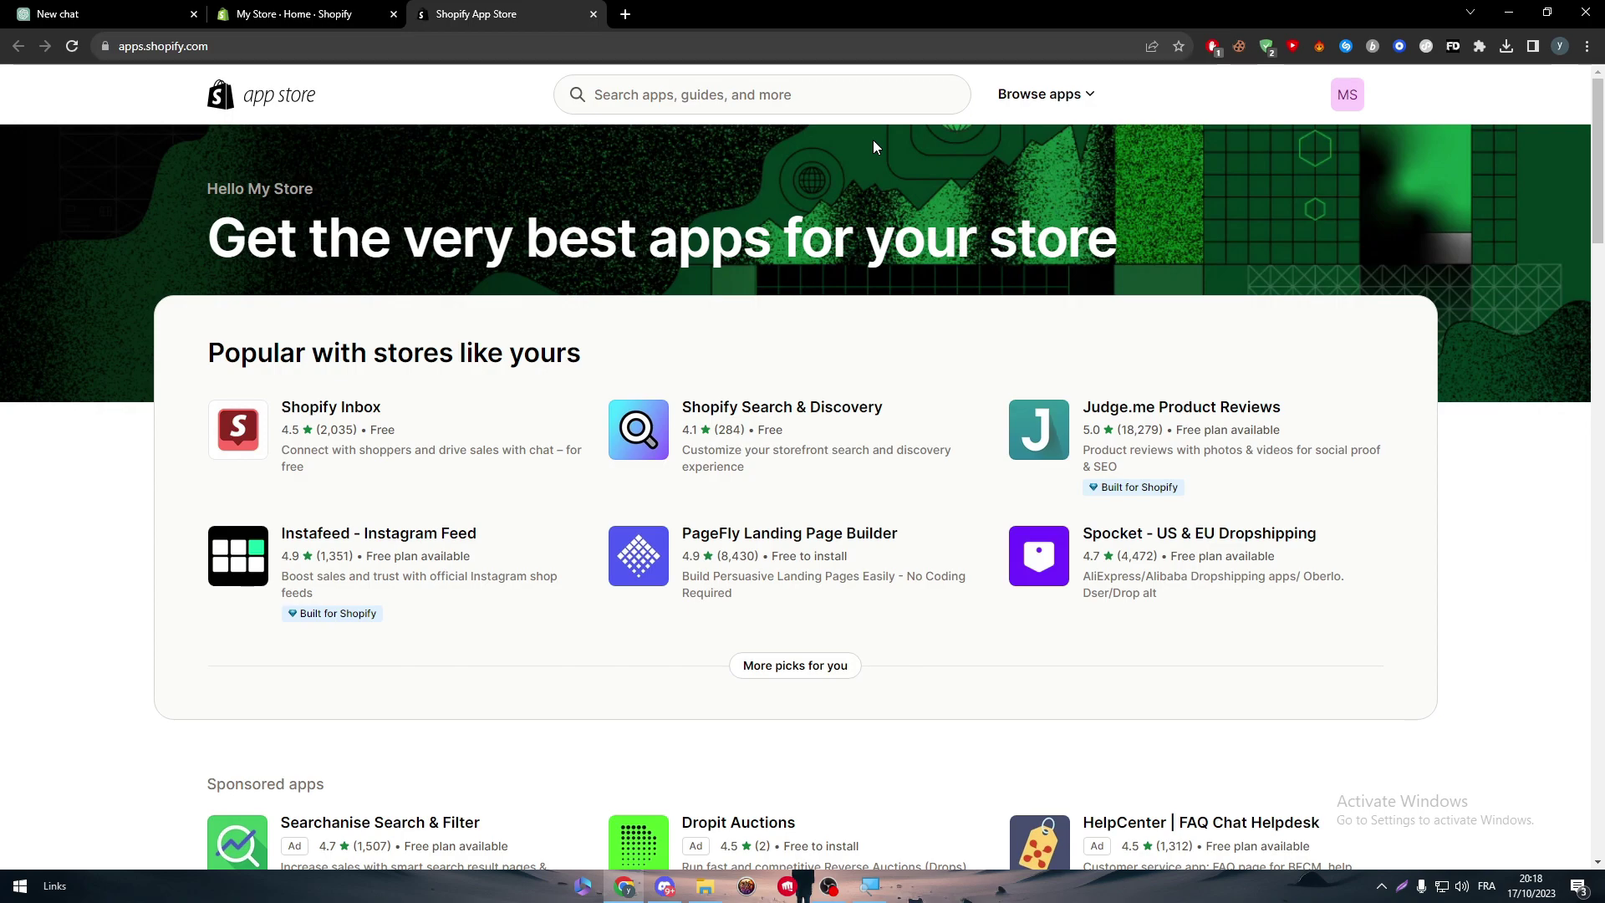
{"action": "left_click", "coordinate": [873, 95]}
{"action": "type", "text": "s"}
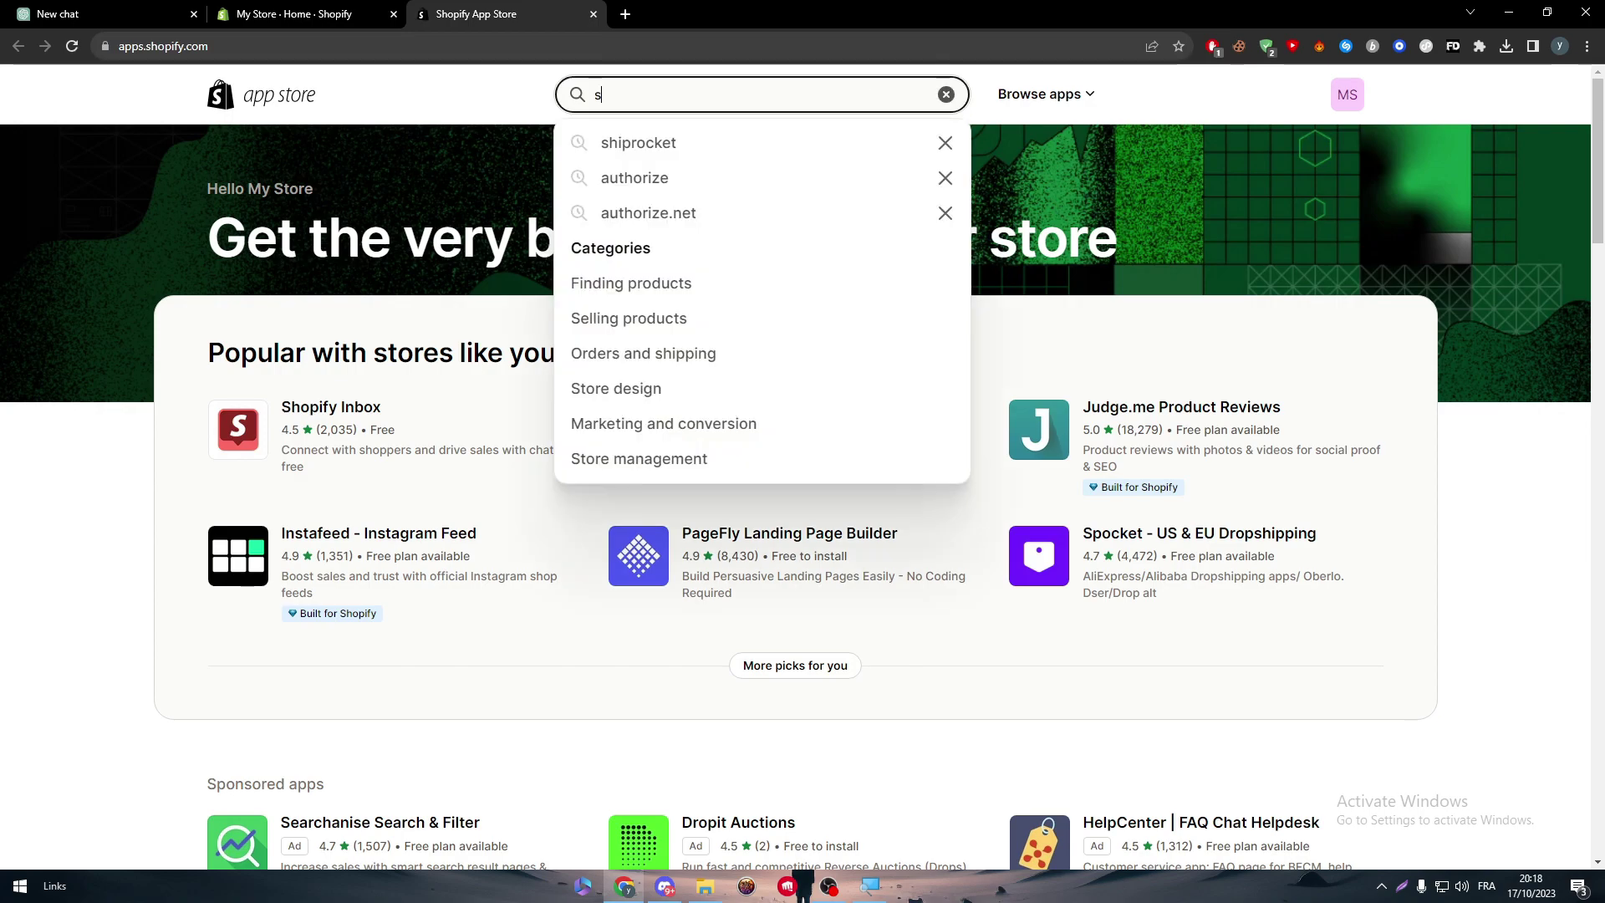
{"action": "type", "text": "upliful"}
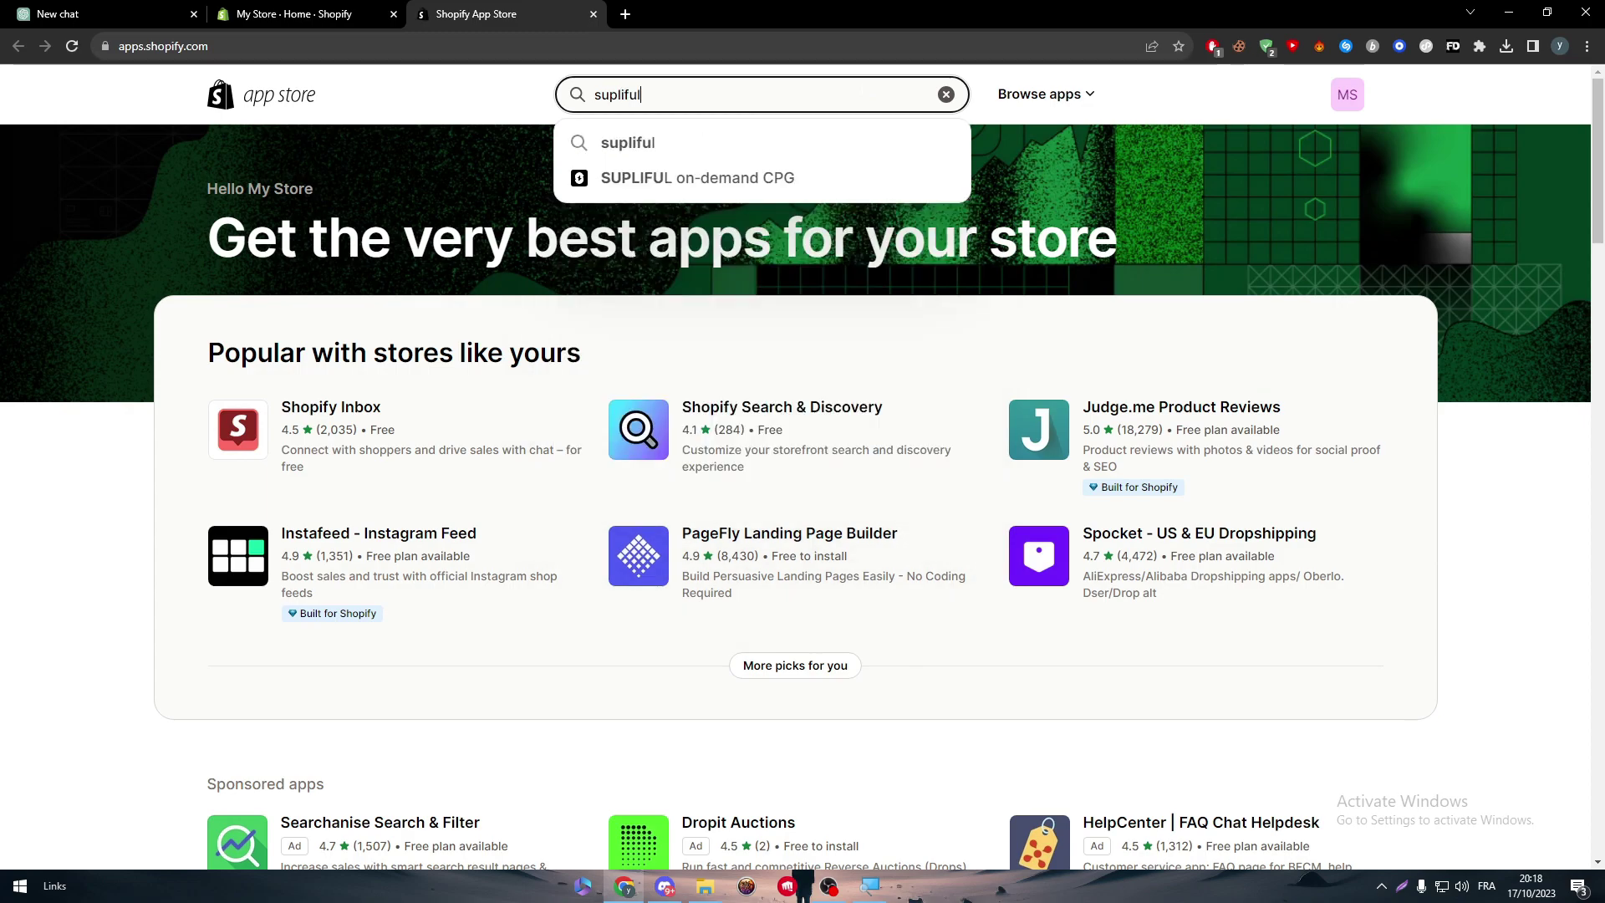
{"action": "key", "text": "Return"}
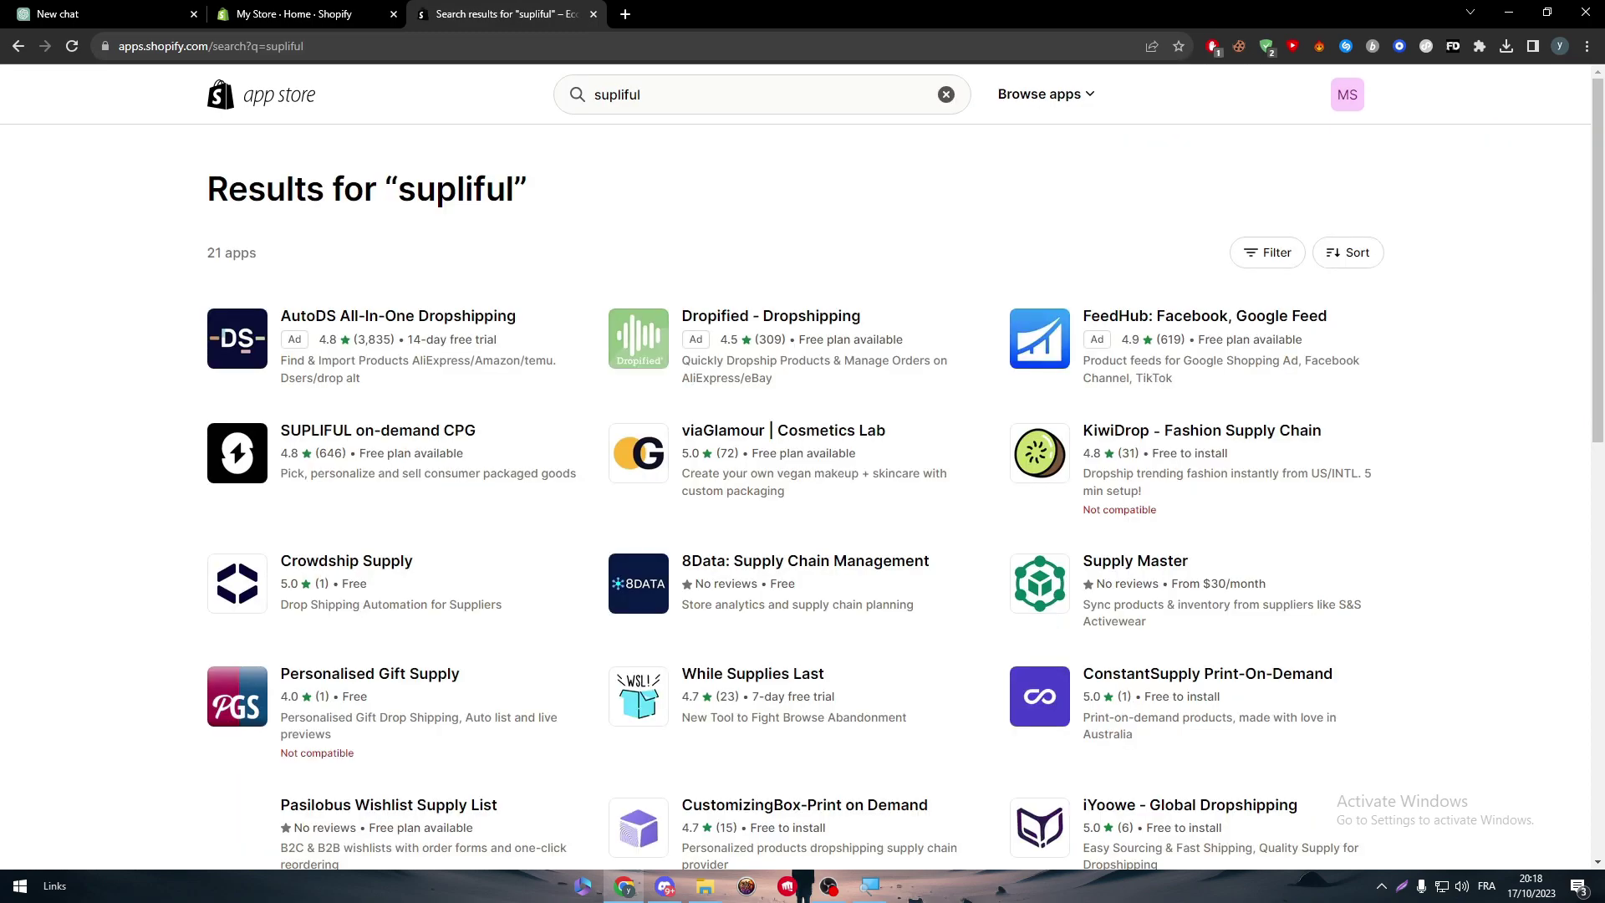
Open the SUPLIFUL on-demand CPG listing and read through its dropshipping description and features
{"action": "left_click", "coordinate": [406, 441]}
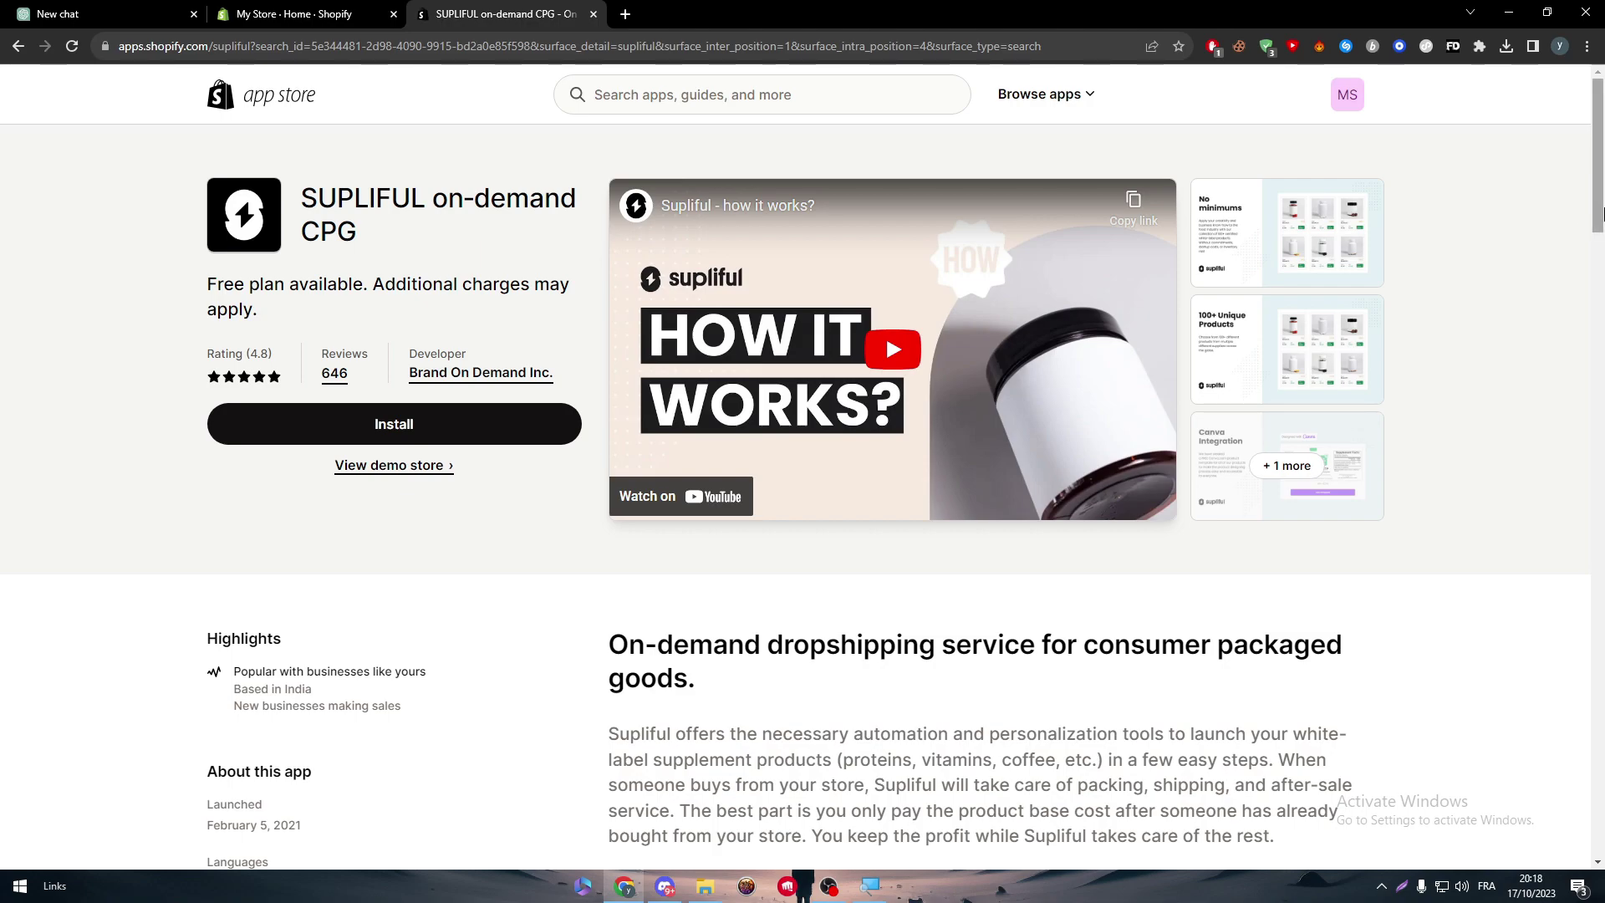
{"action": "scroll", "coordinate": [1523, 235], "scroll_direction": "down", "scroll_amount": 4}
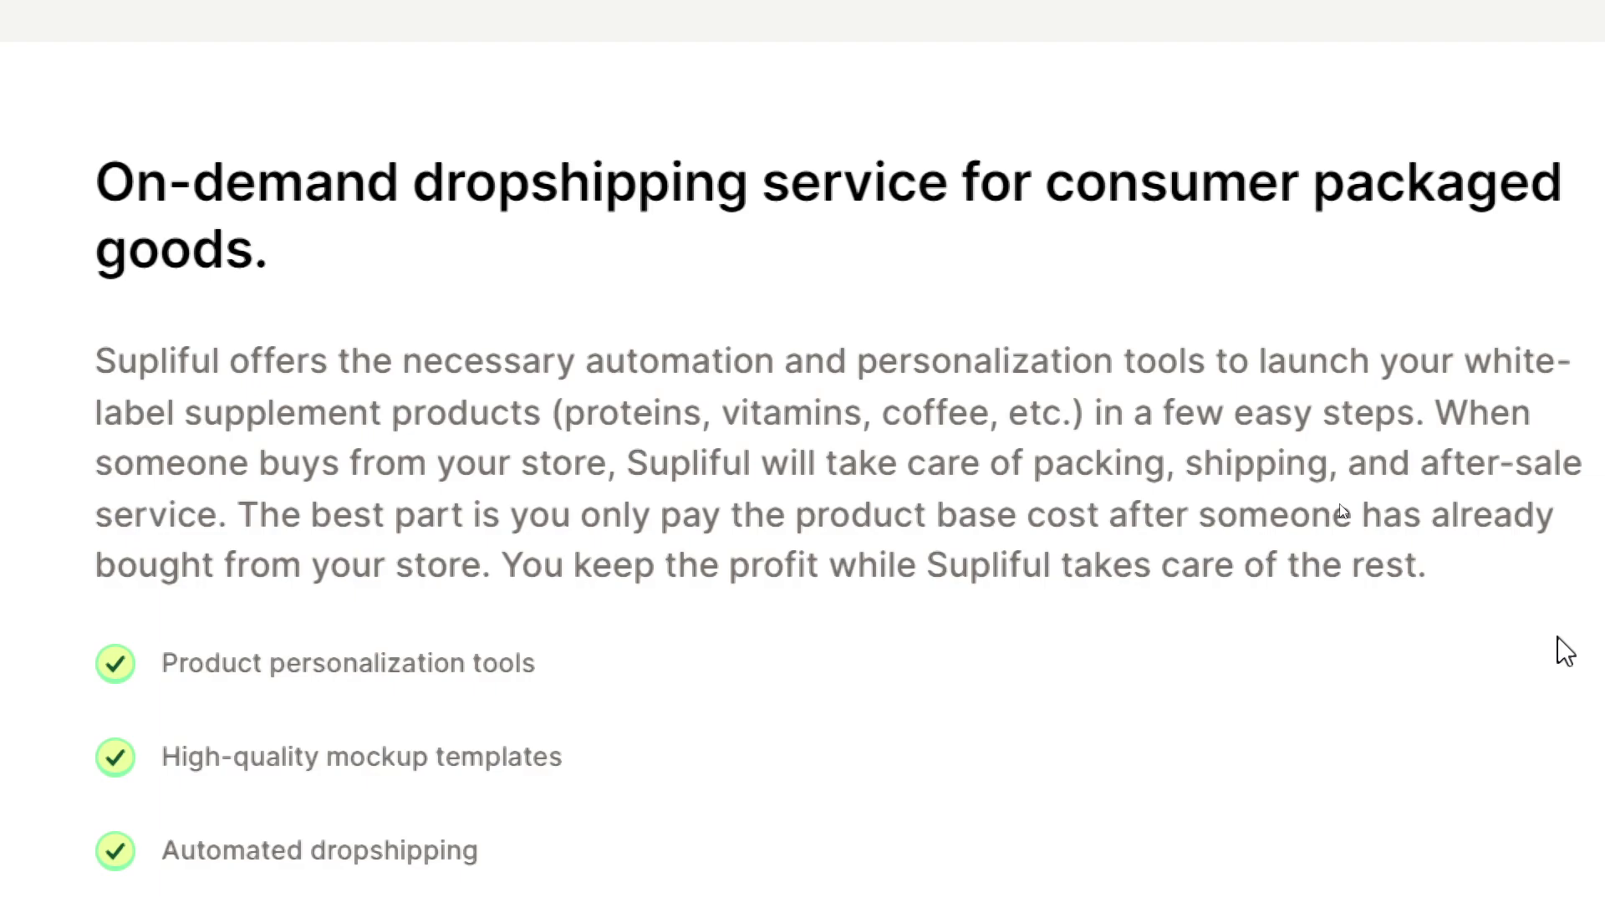
{"action": "scroll", "coordinate": [1380, 734], "scroll_direction": "down", "scroll_amount": 3}
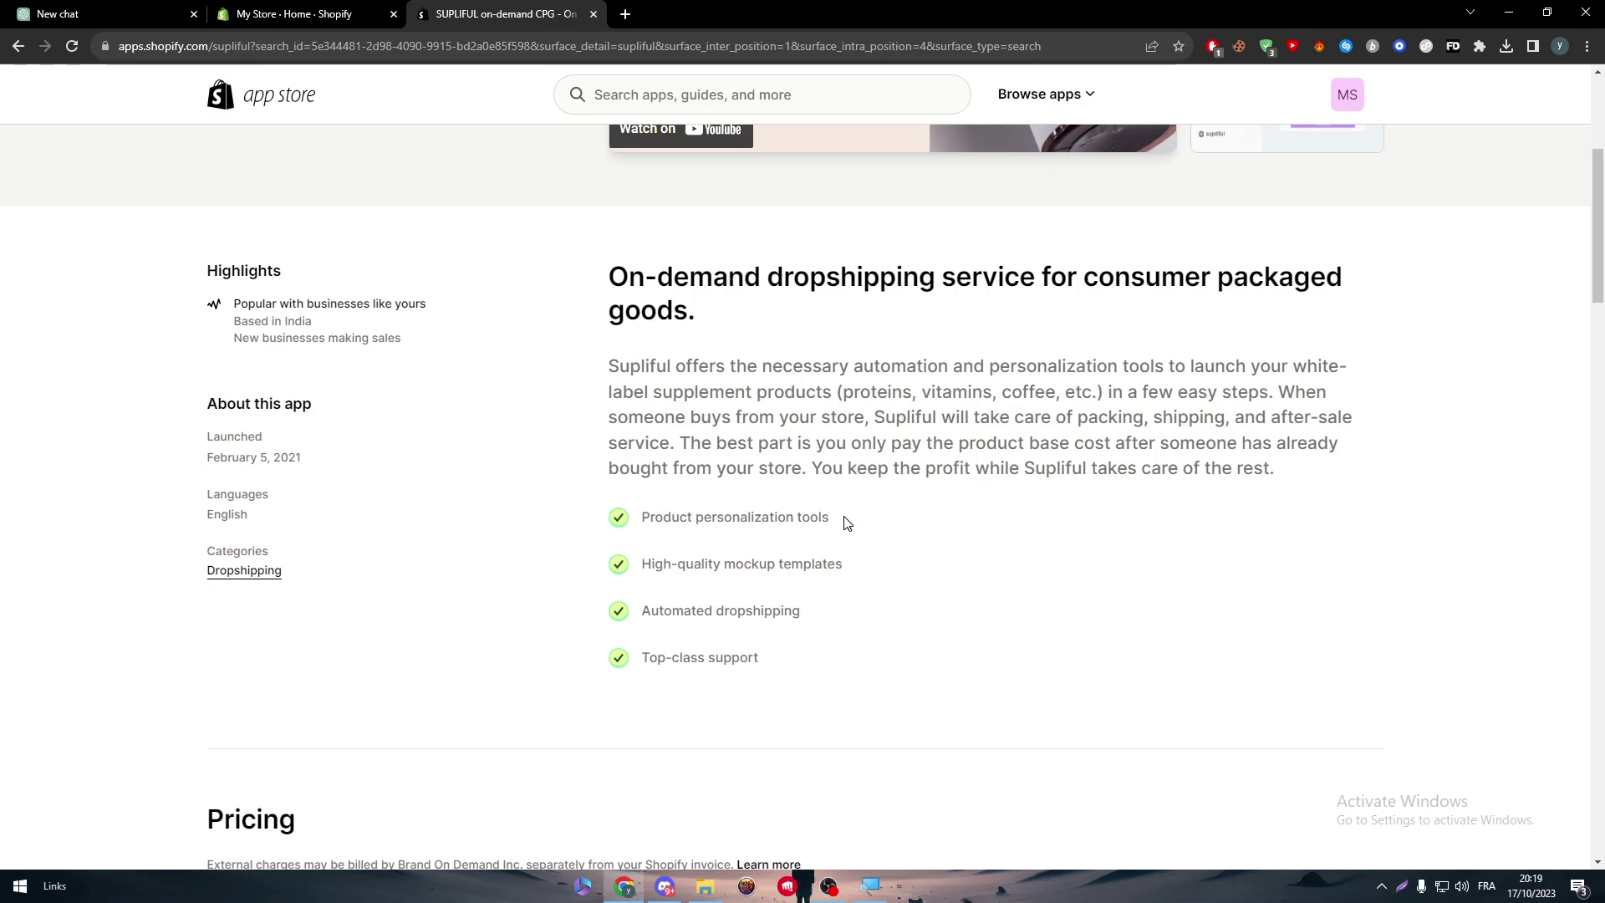
{"action": "left_click_drag", "start_coordinate": [1597, 276], "coordinate": [1603, 359]}
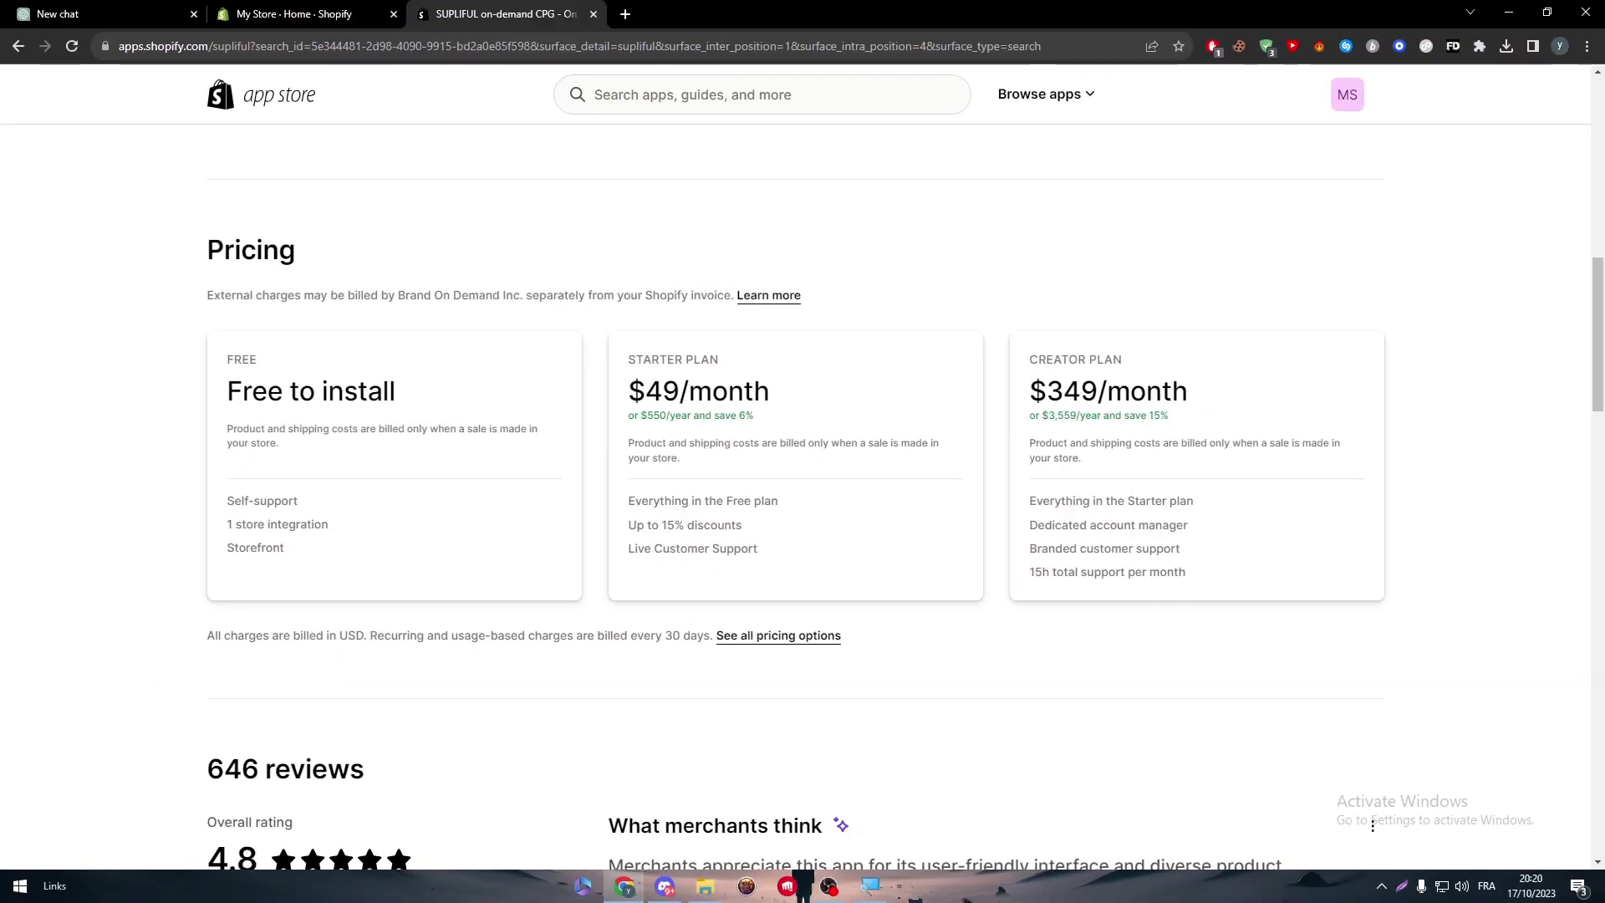
{"action": "left_click_drag", "start_coordinate": [1591, 389], "coordinate": [1552, 388]}
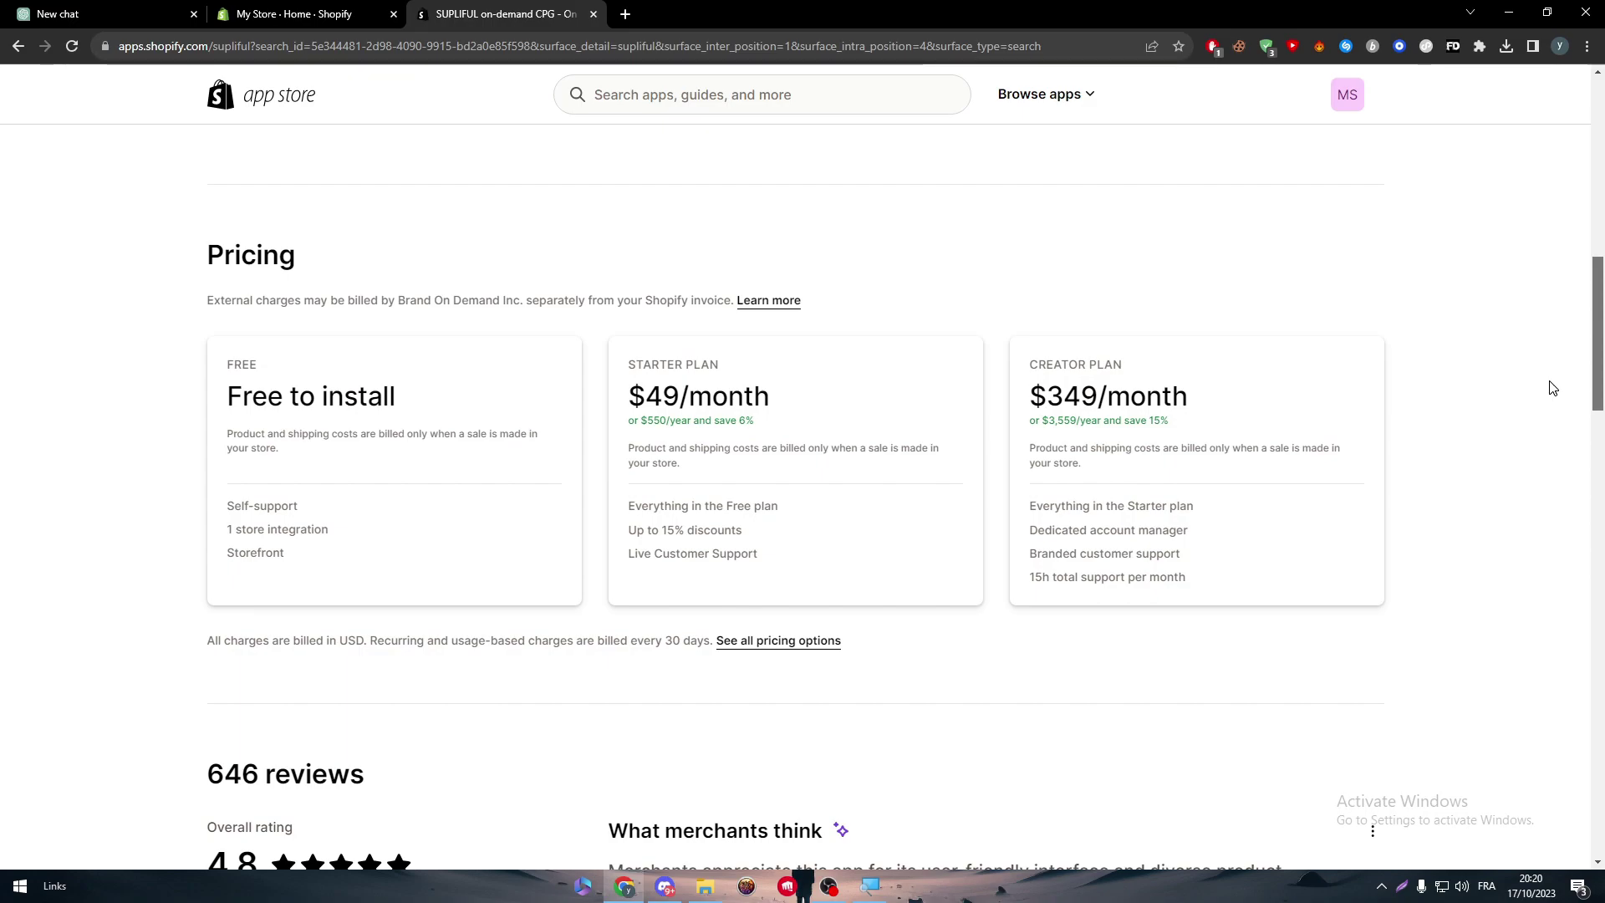
{"action": "left_click_drag", "start_coordinate": [1552, 388], "coordinate": [1555, 495]}
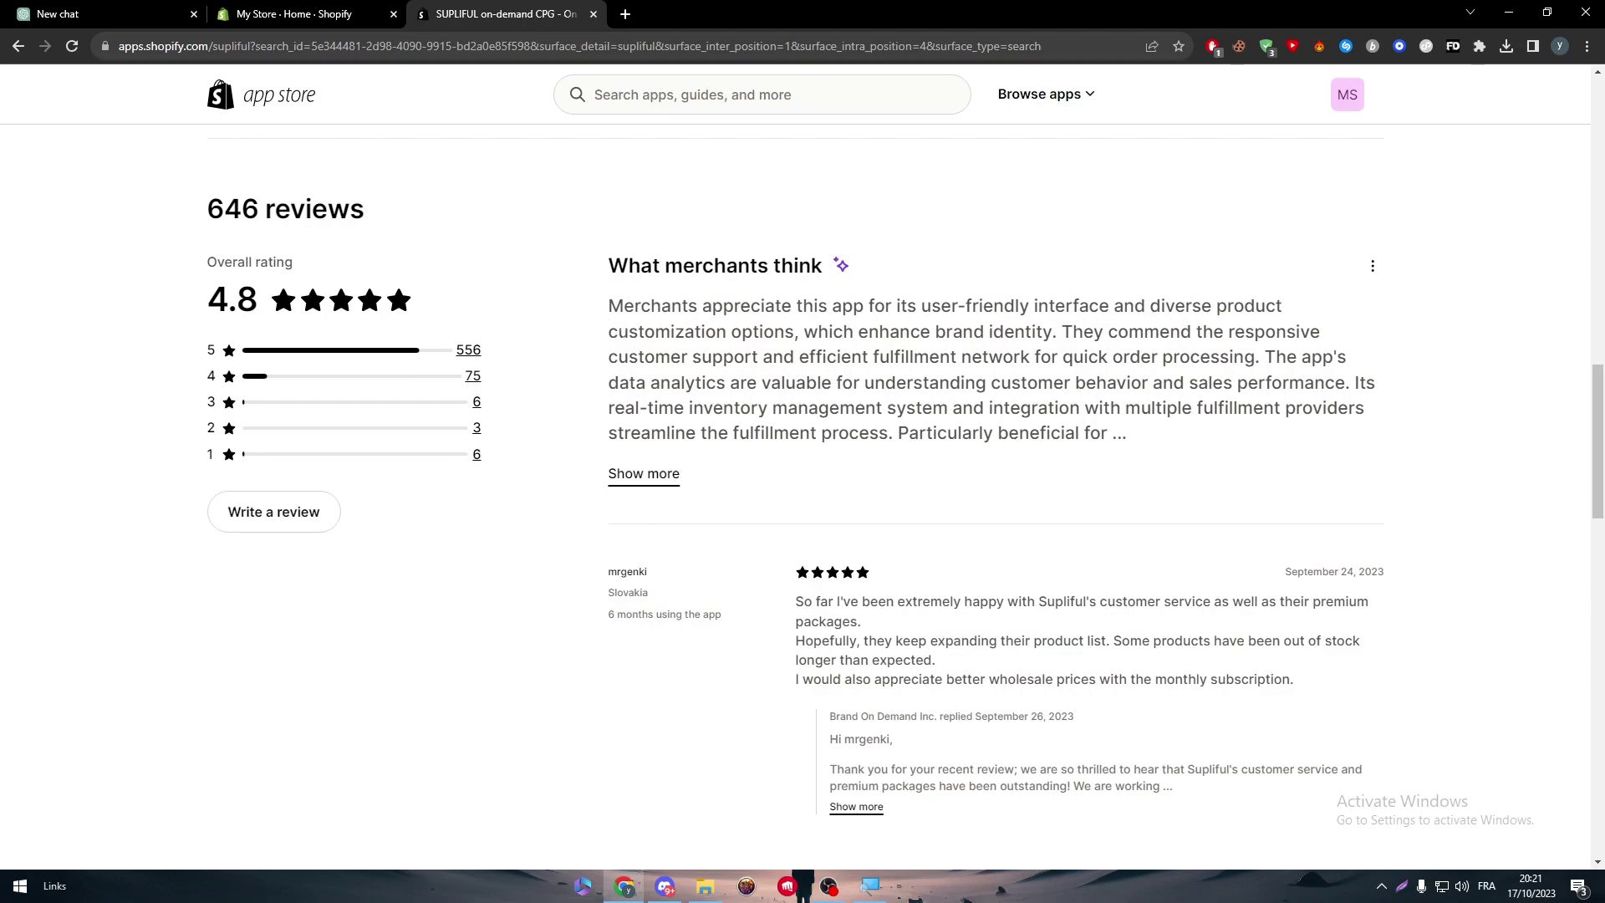
Return to the top of the SUPLIFUL listing and install the app
{"action": "left_click_drag", "start_coordinate": [1597, 441], "coordinate": [1580, 84]}
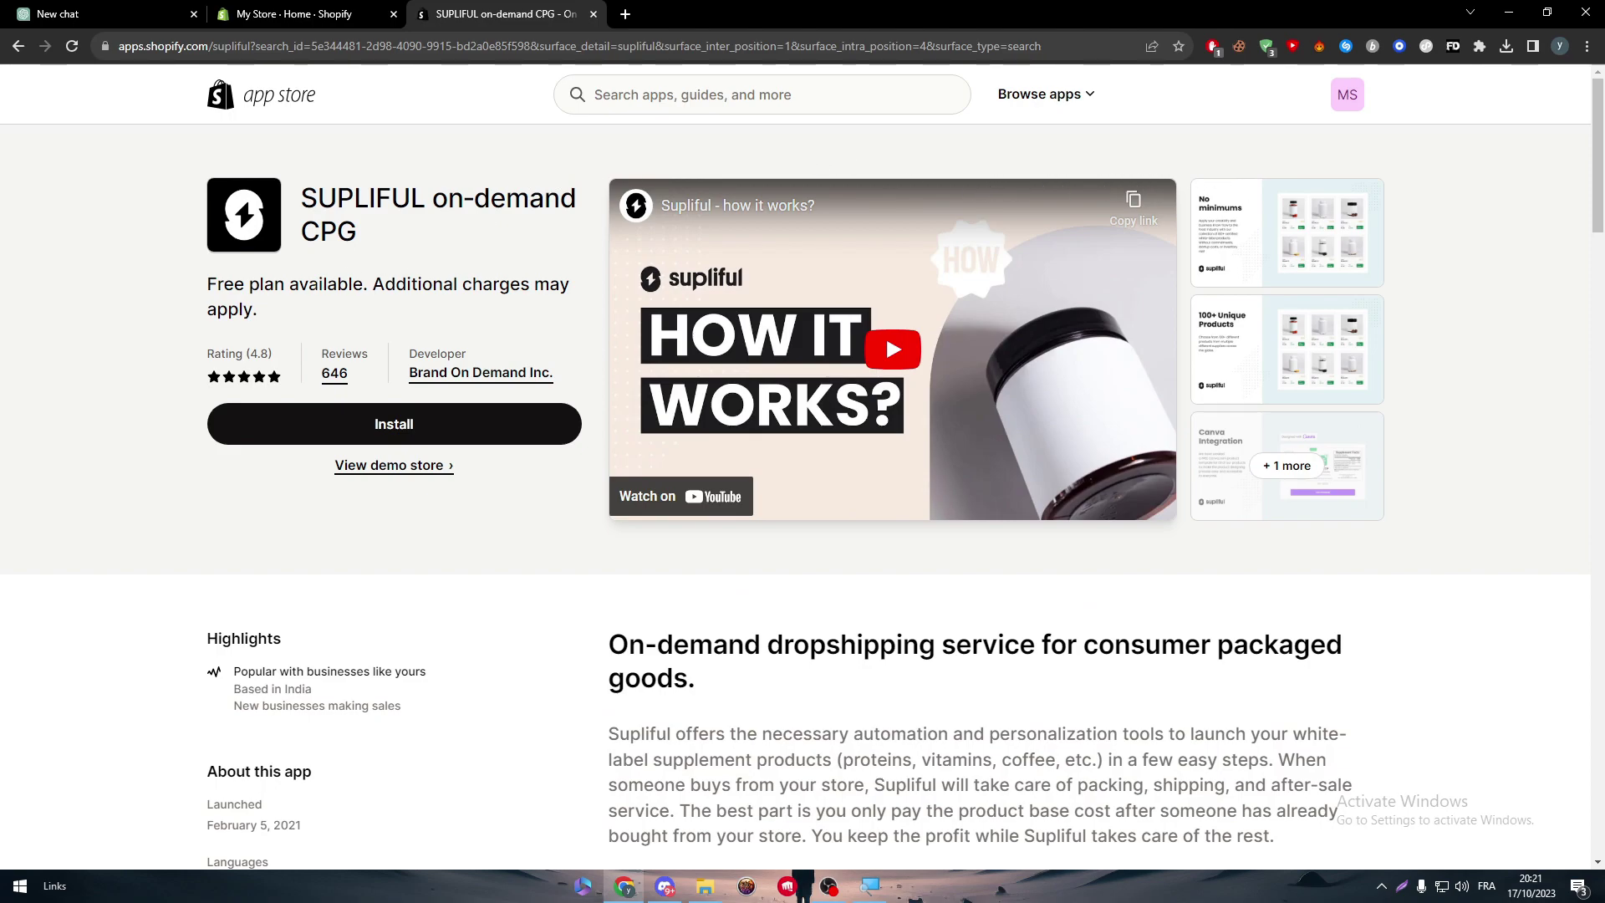
{"action": "left_click", "coordinate": [380, 428]}
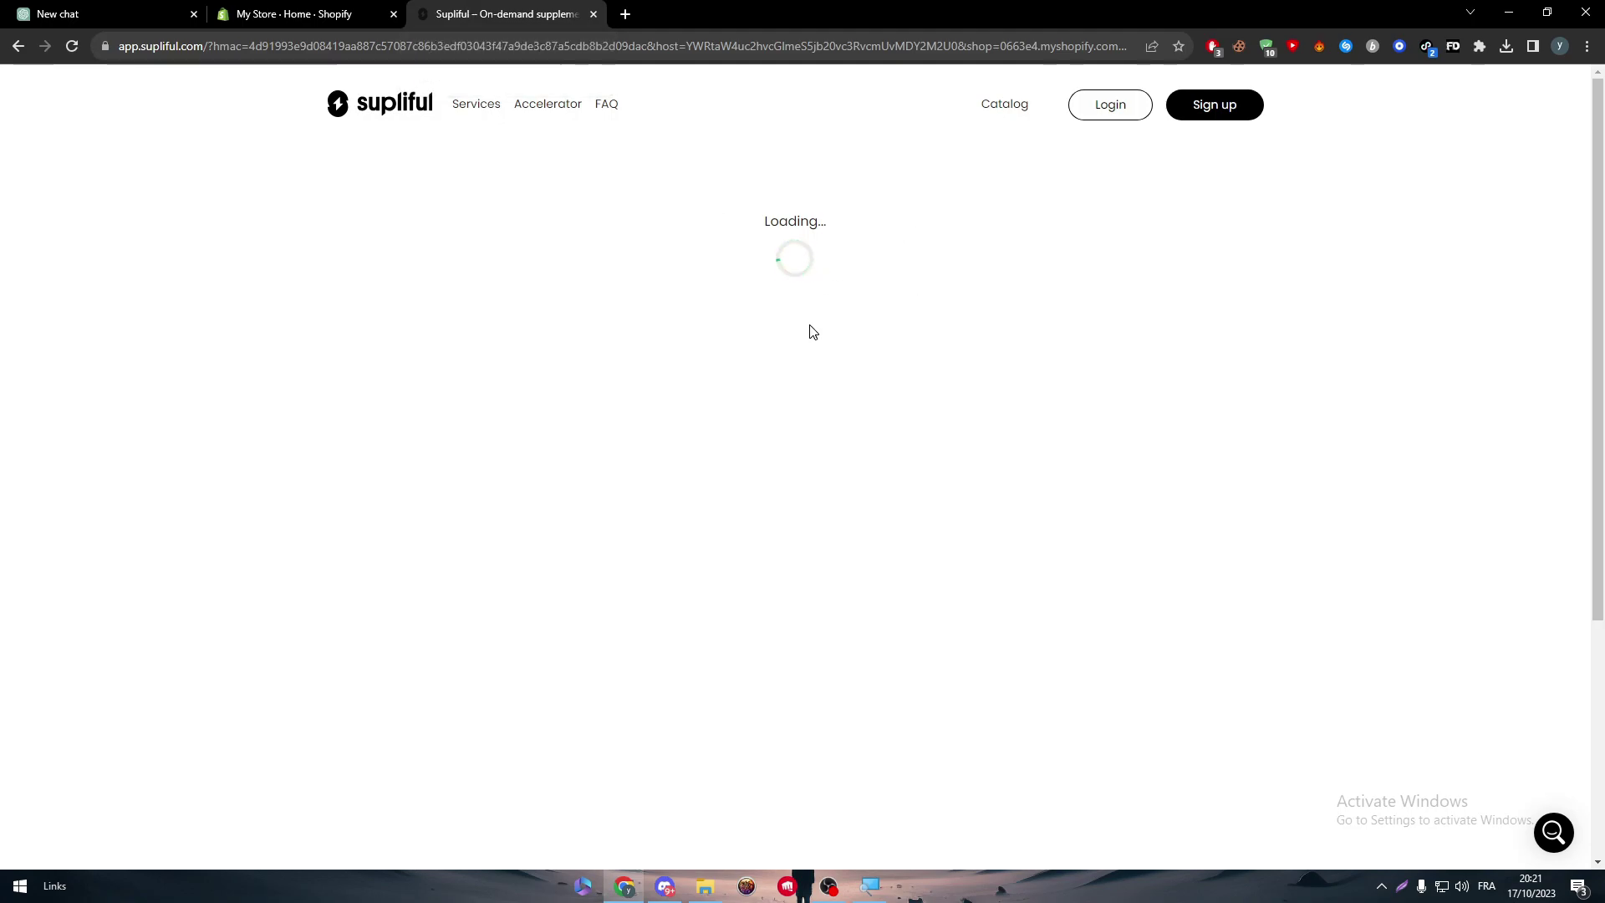
Sign up on Supliful with the autofilled full name and e-mail plus a password
{"action": "left_click", "coordinate": [70, 47]}
{"action": "left_click", "coordinate": [1227, 105]}
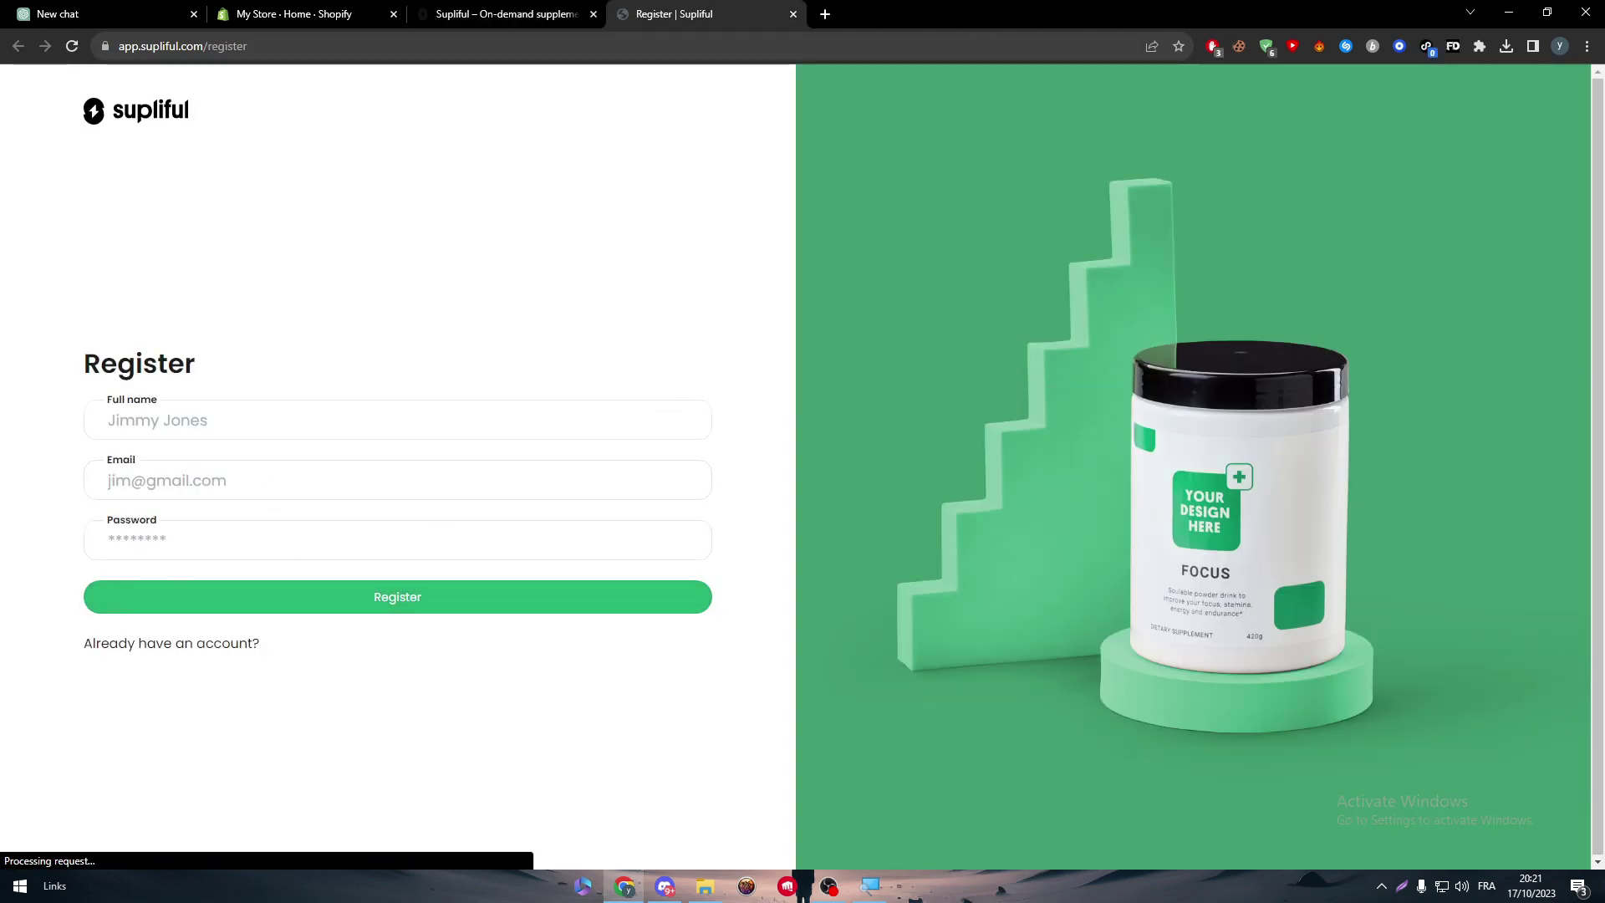
{"action": "left_click", "coordinate": [209, 420]}
{"action": "key", "text": "Down"}
{"action": "key", "text": "Return"}
{"action": "key", "text": "Tab"}
{"action": "key", "text": "Tab"}
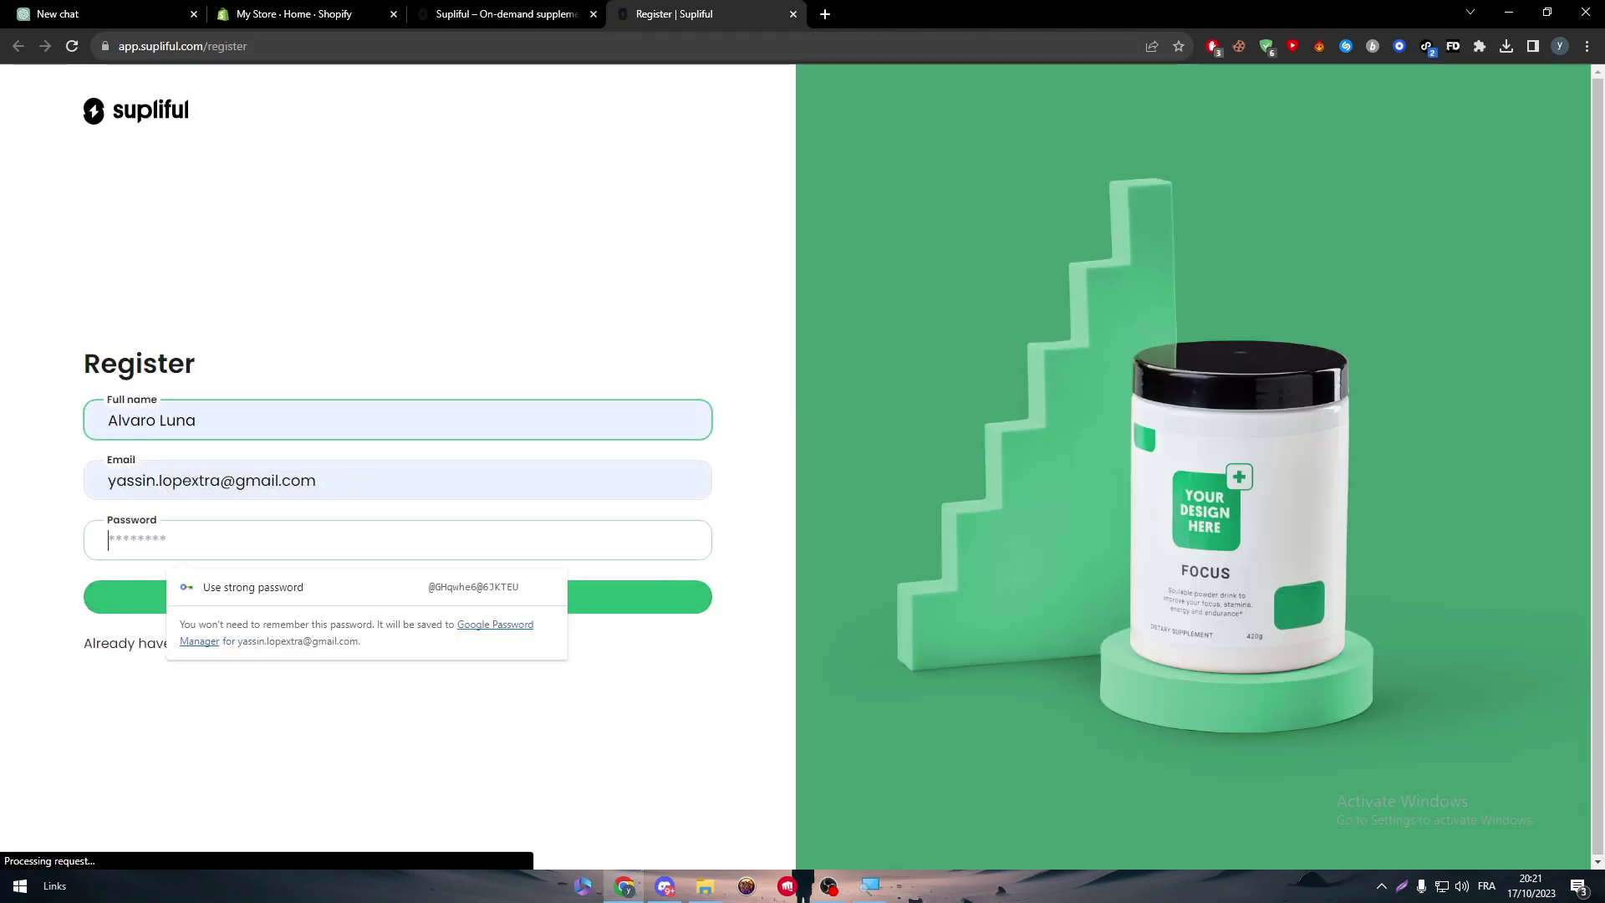
{"action": "type", "text": "a•••"}
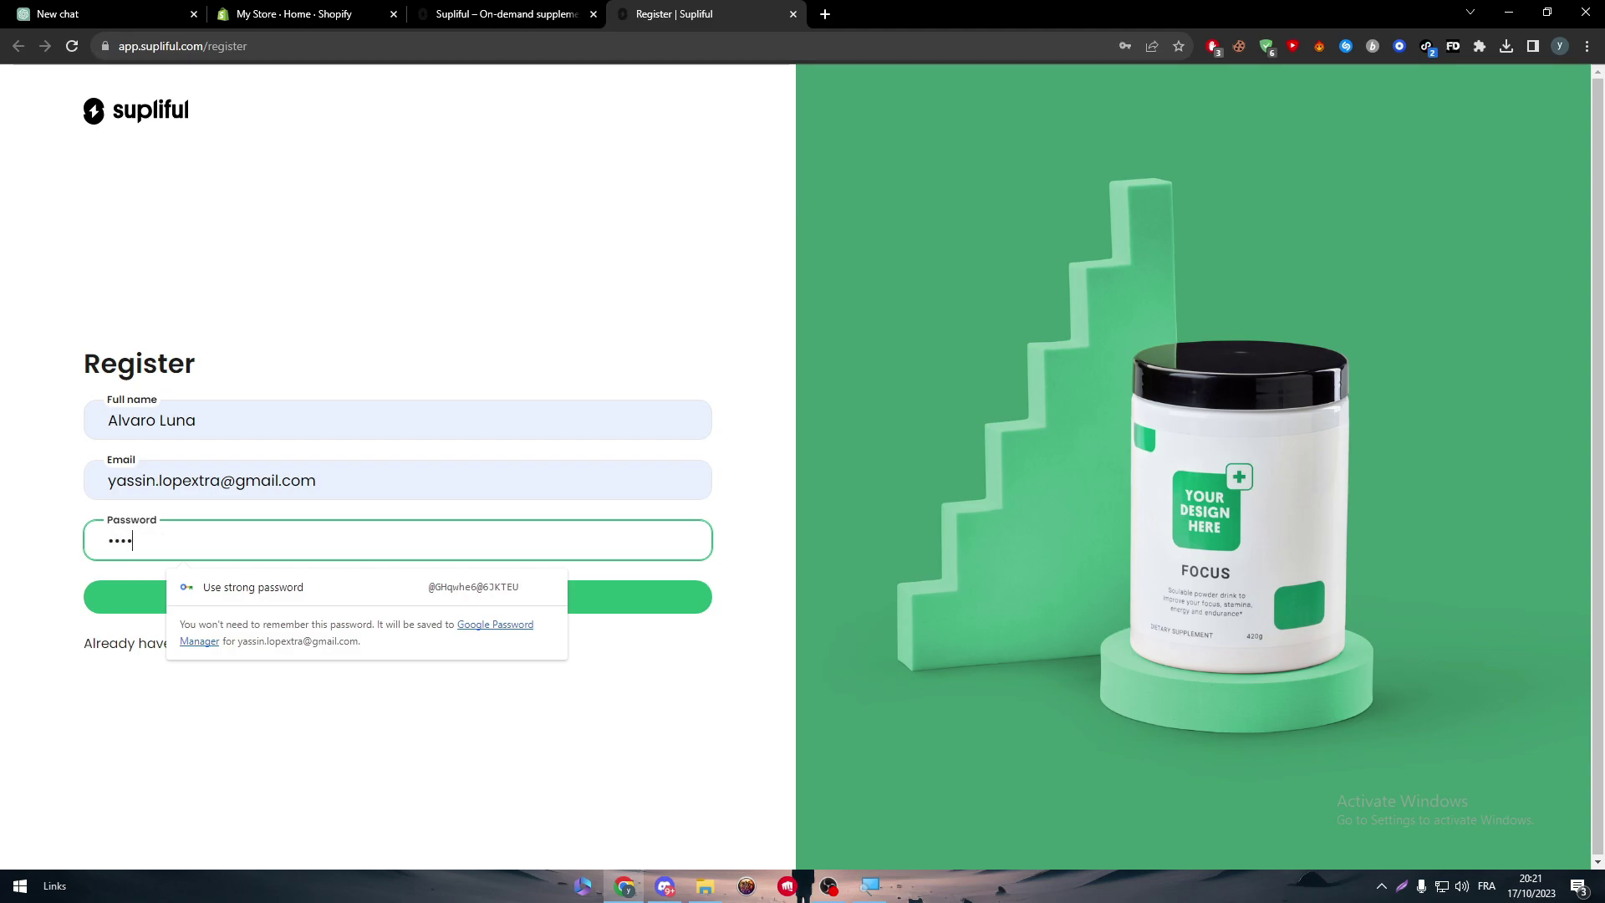
{"action": "type", "text": "•••"}
{"action": "left_click", "coordinate": [304, 607]}
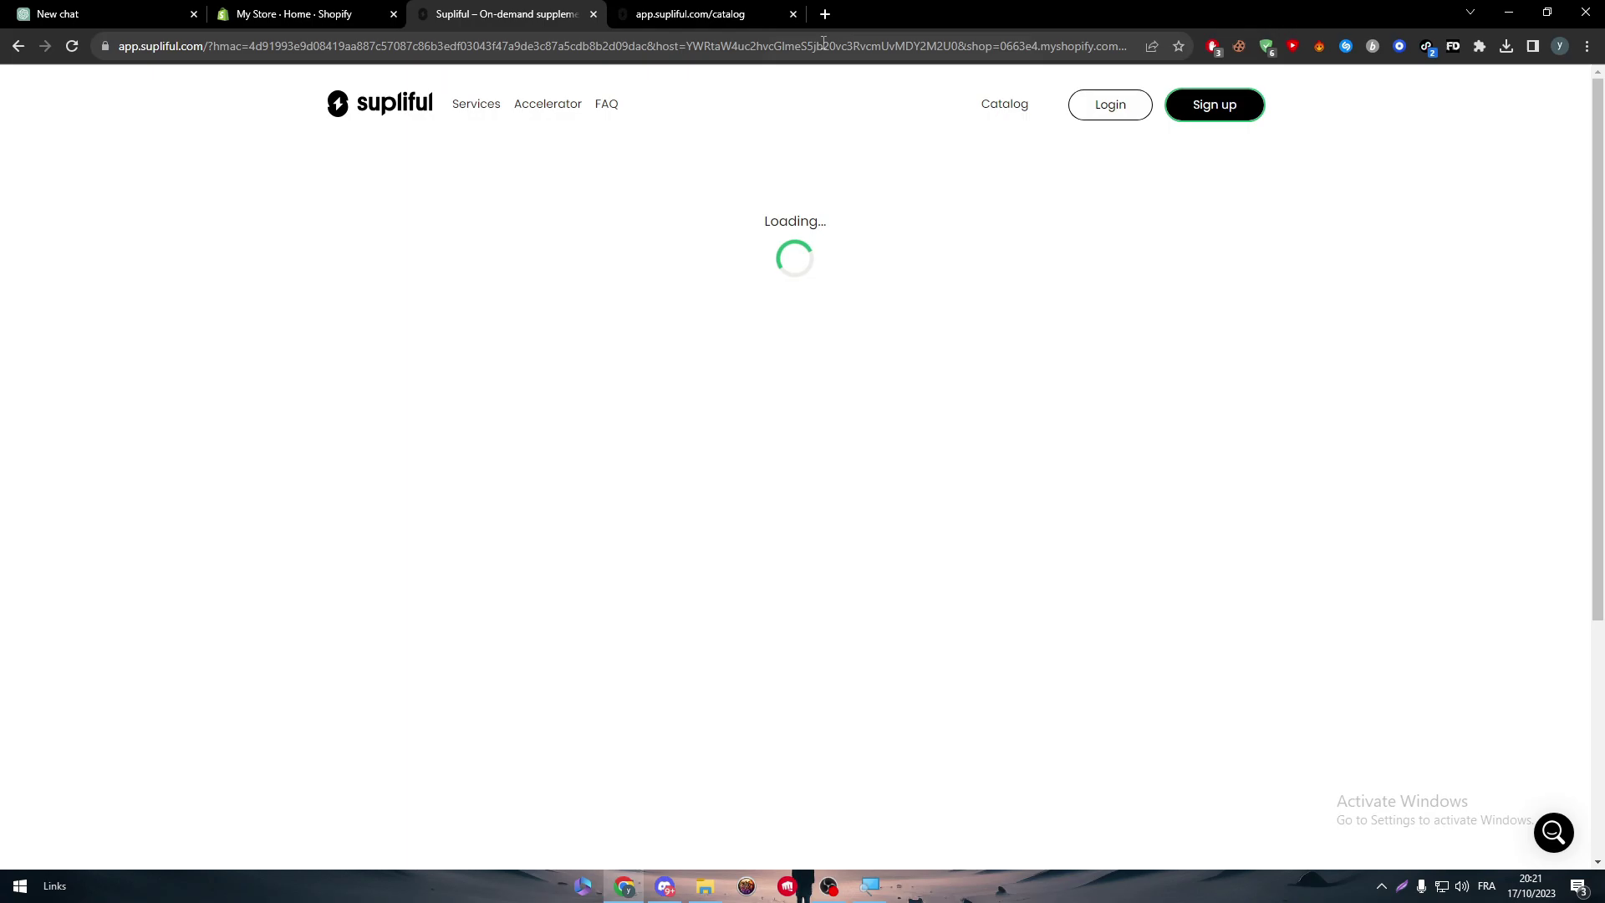
Close the extra Supliful catalog tab and check the Supliful account menu
{"action": "left_click", "coordinate": [376, 14]}
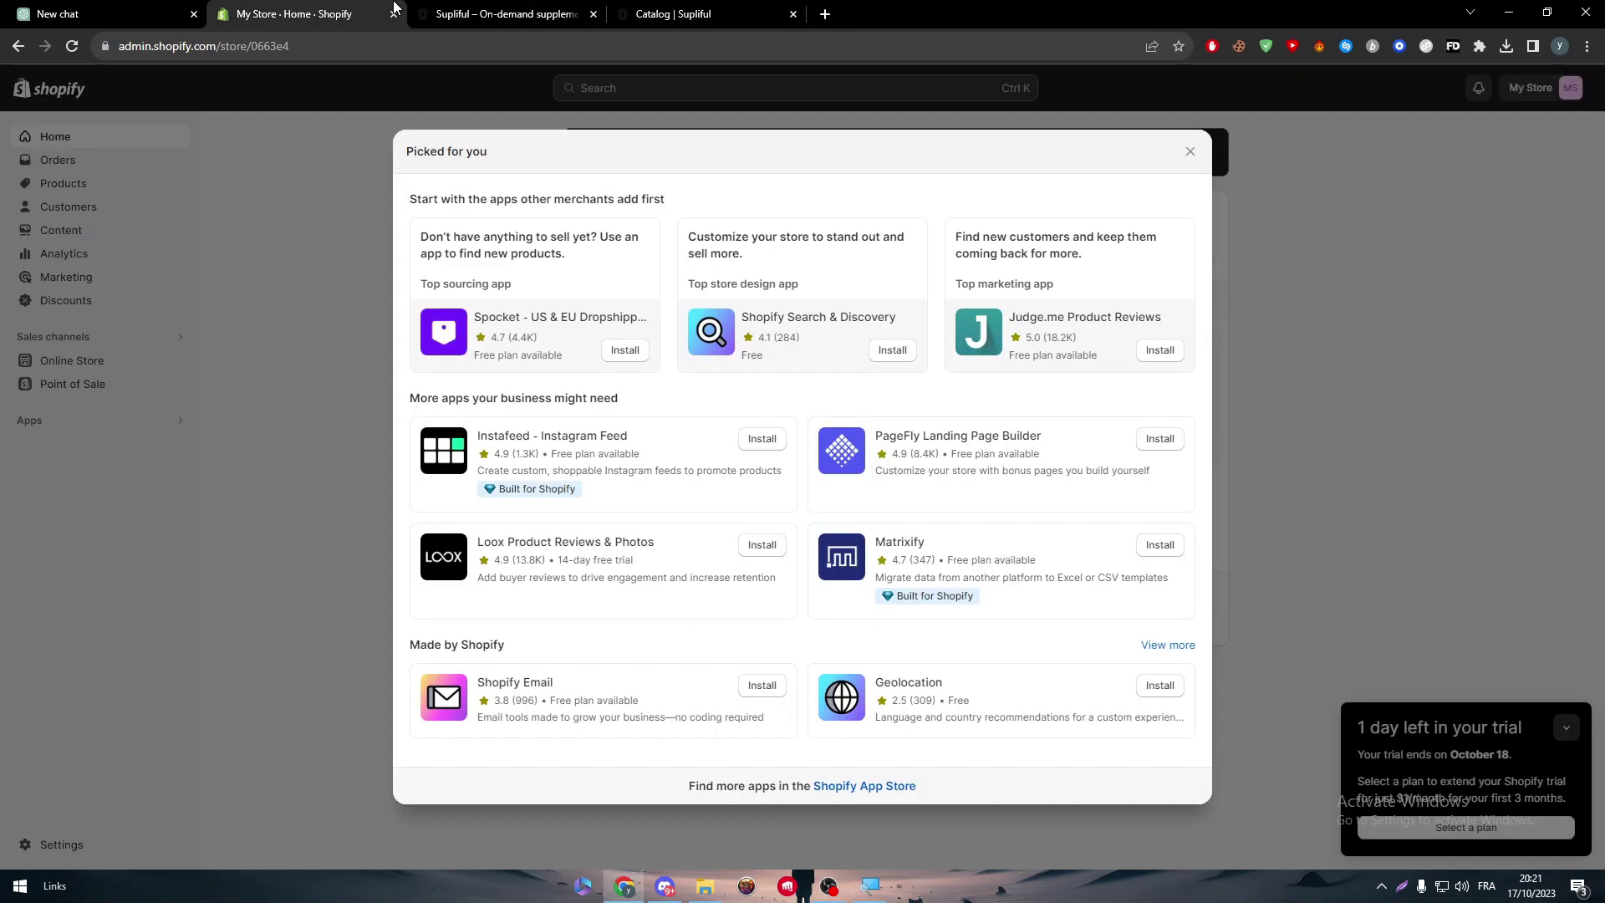
{"action": "left_click", "coordinate": [464, 13]}
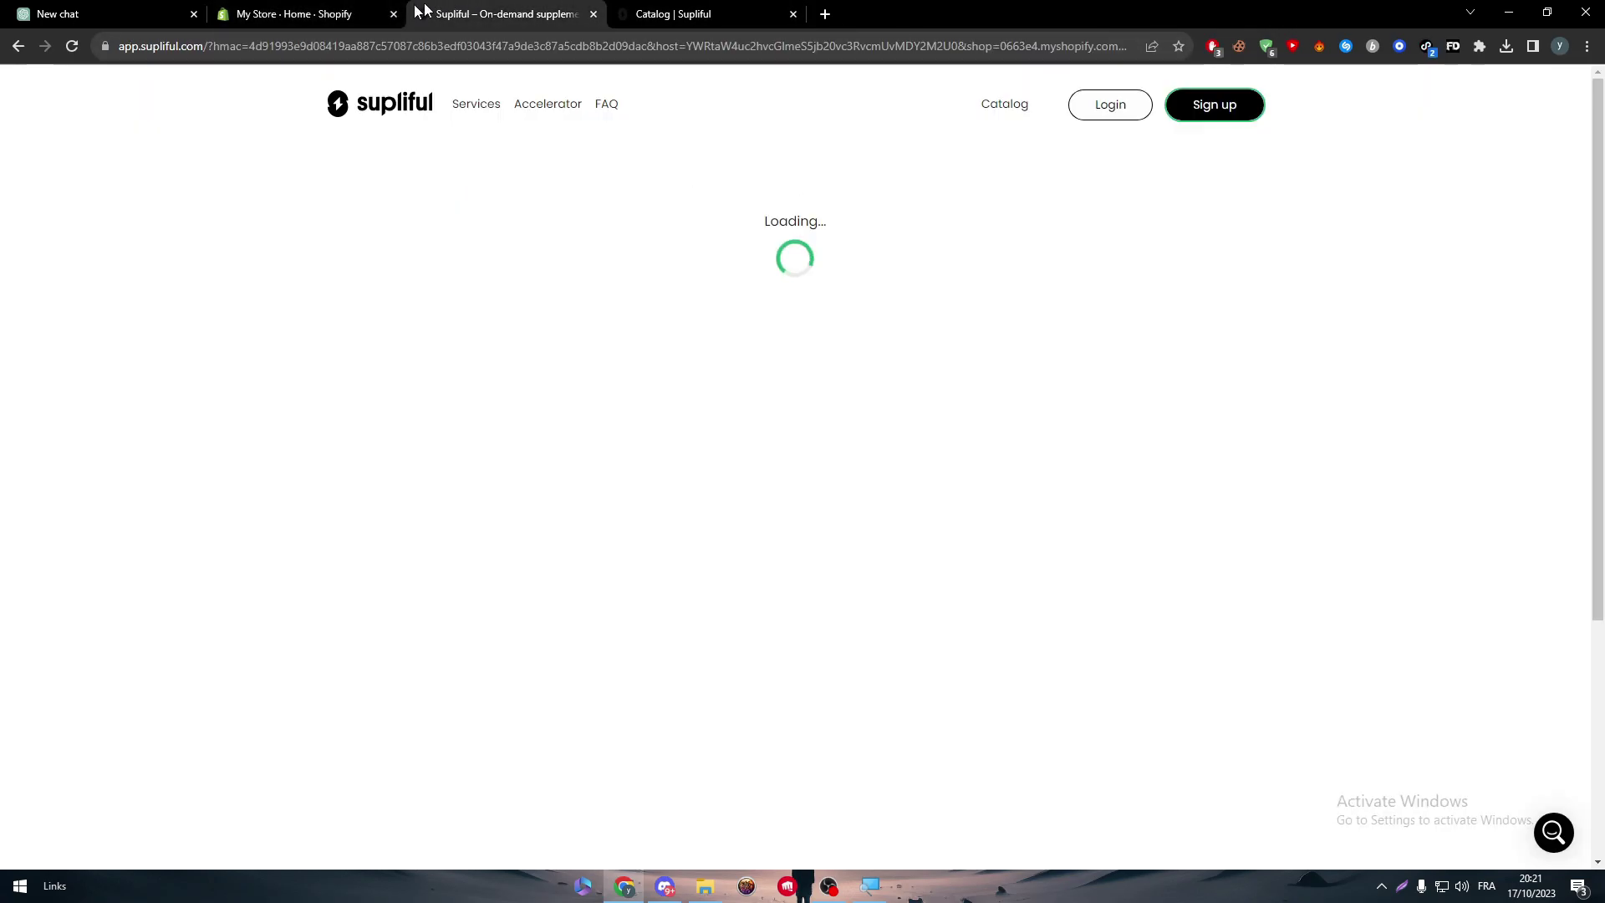
{"action": "left_click", "coordinate": [793, 14]}
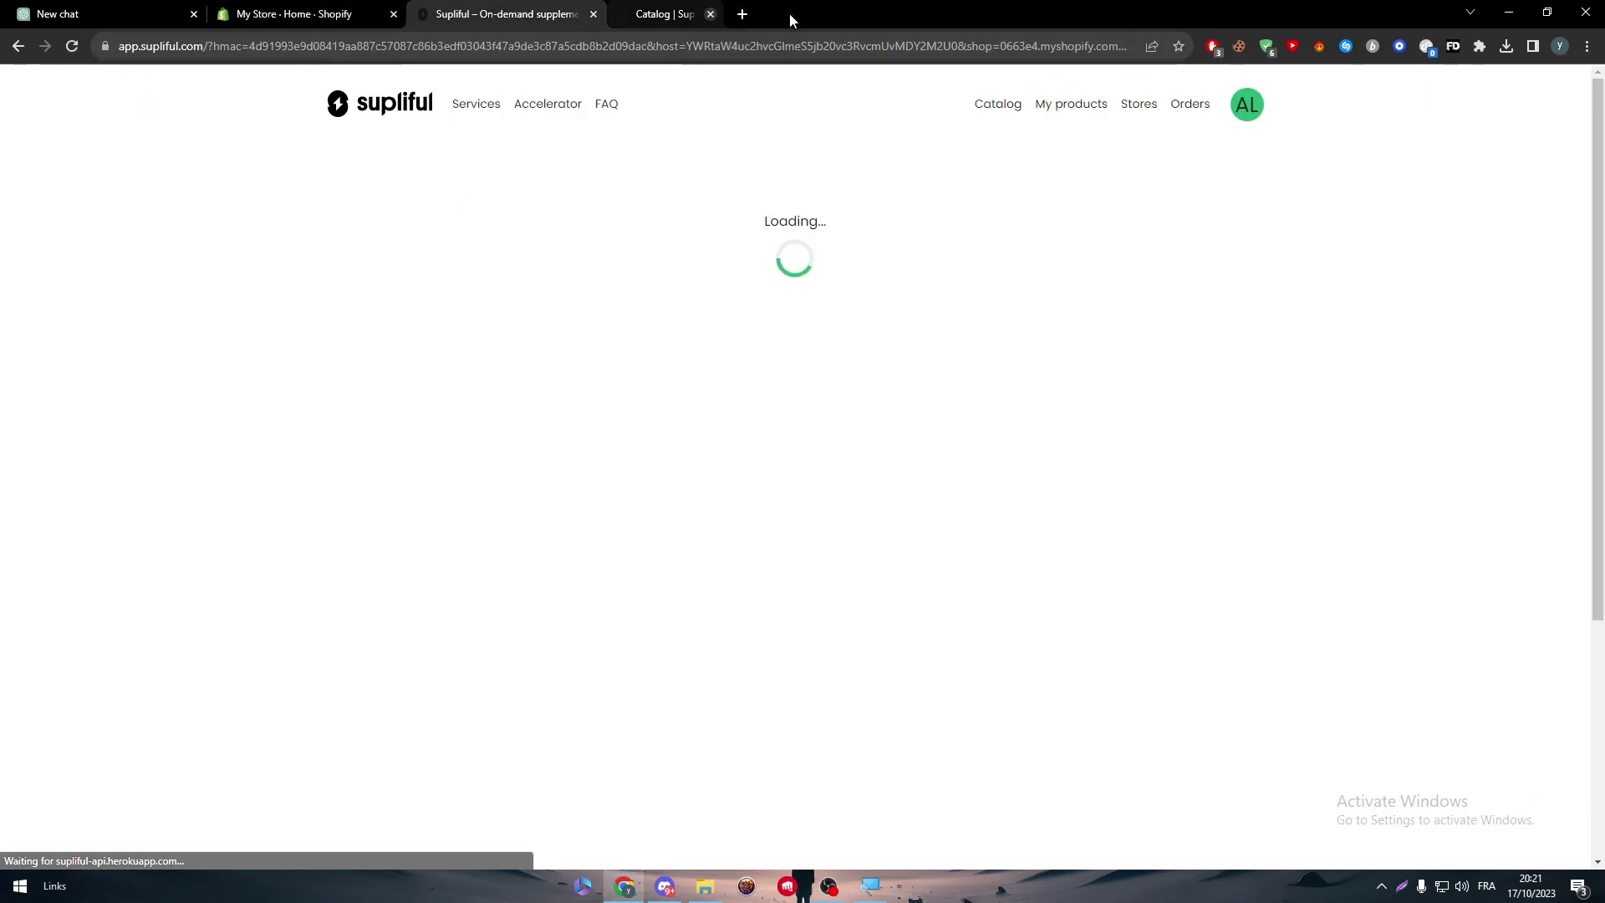
{"action": "left_click", "coordinate": [1246, 106]}
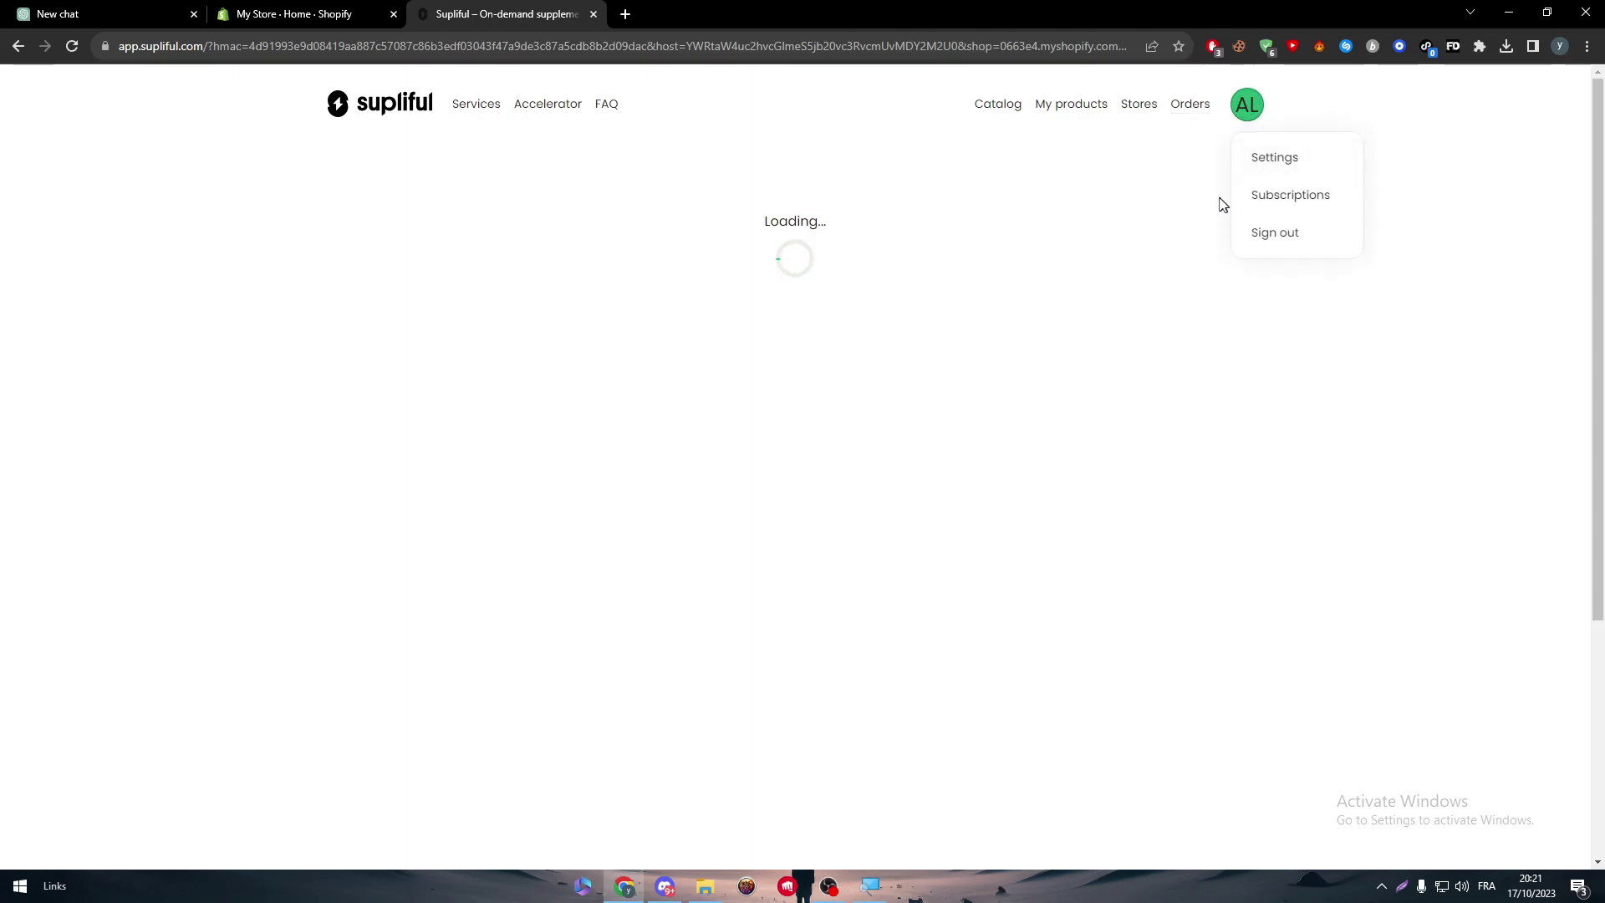
{"action": "left_click", "coordinate": [827, 270]}
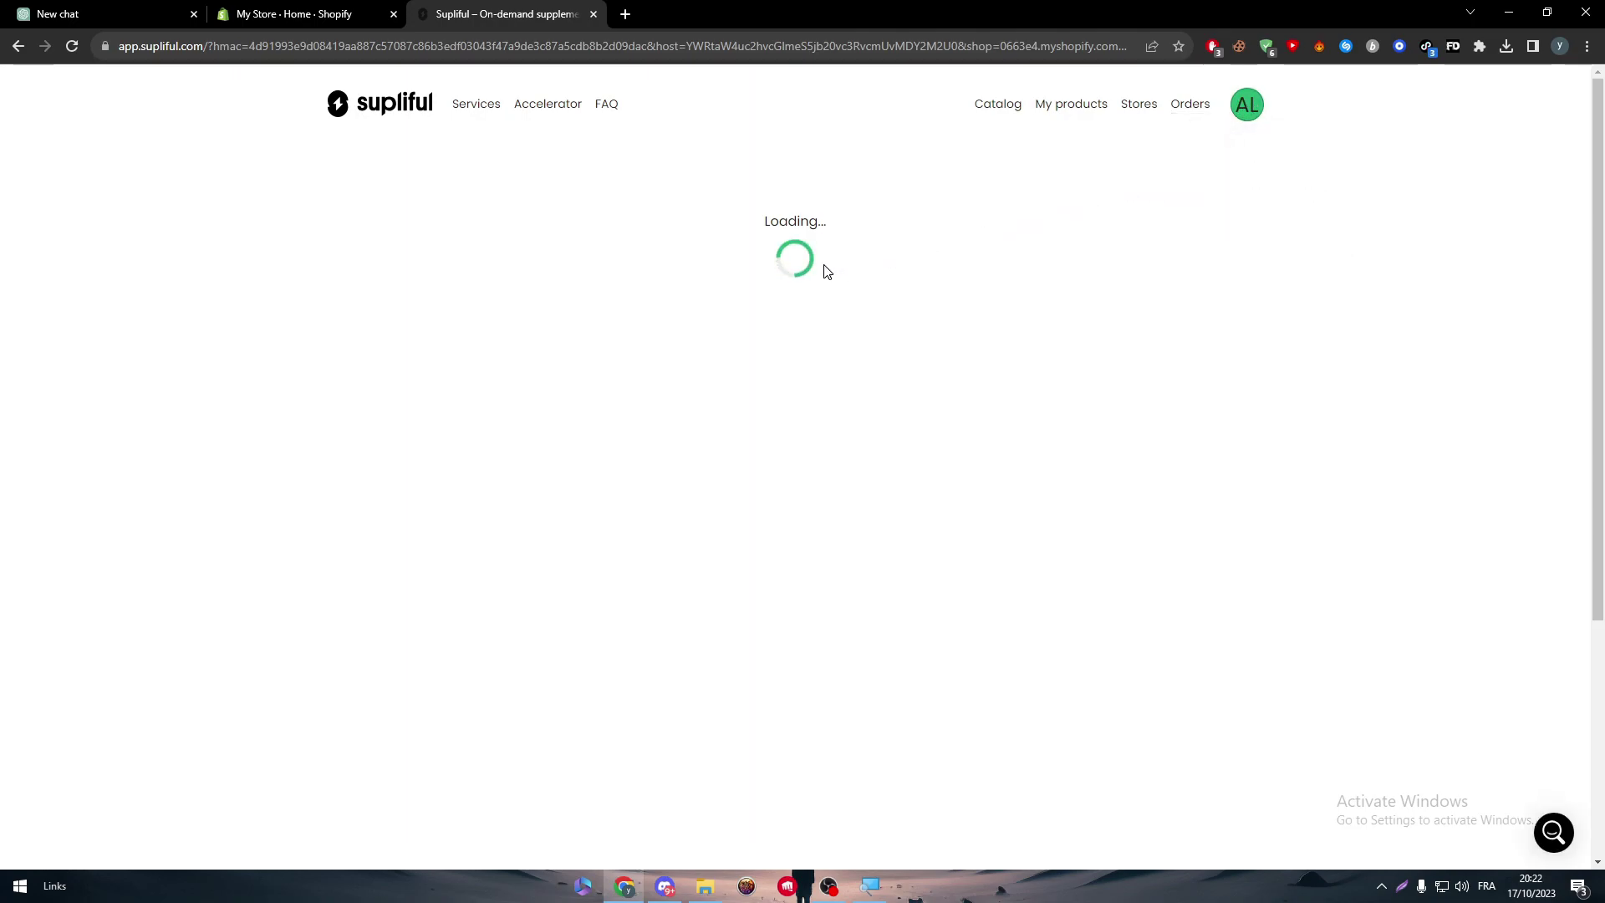
Always pause AdBlock and turn off AdGuard filtering on the Supliful site
{"action": "left_click", "coordinate": [1213, 46]}
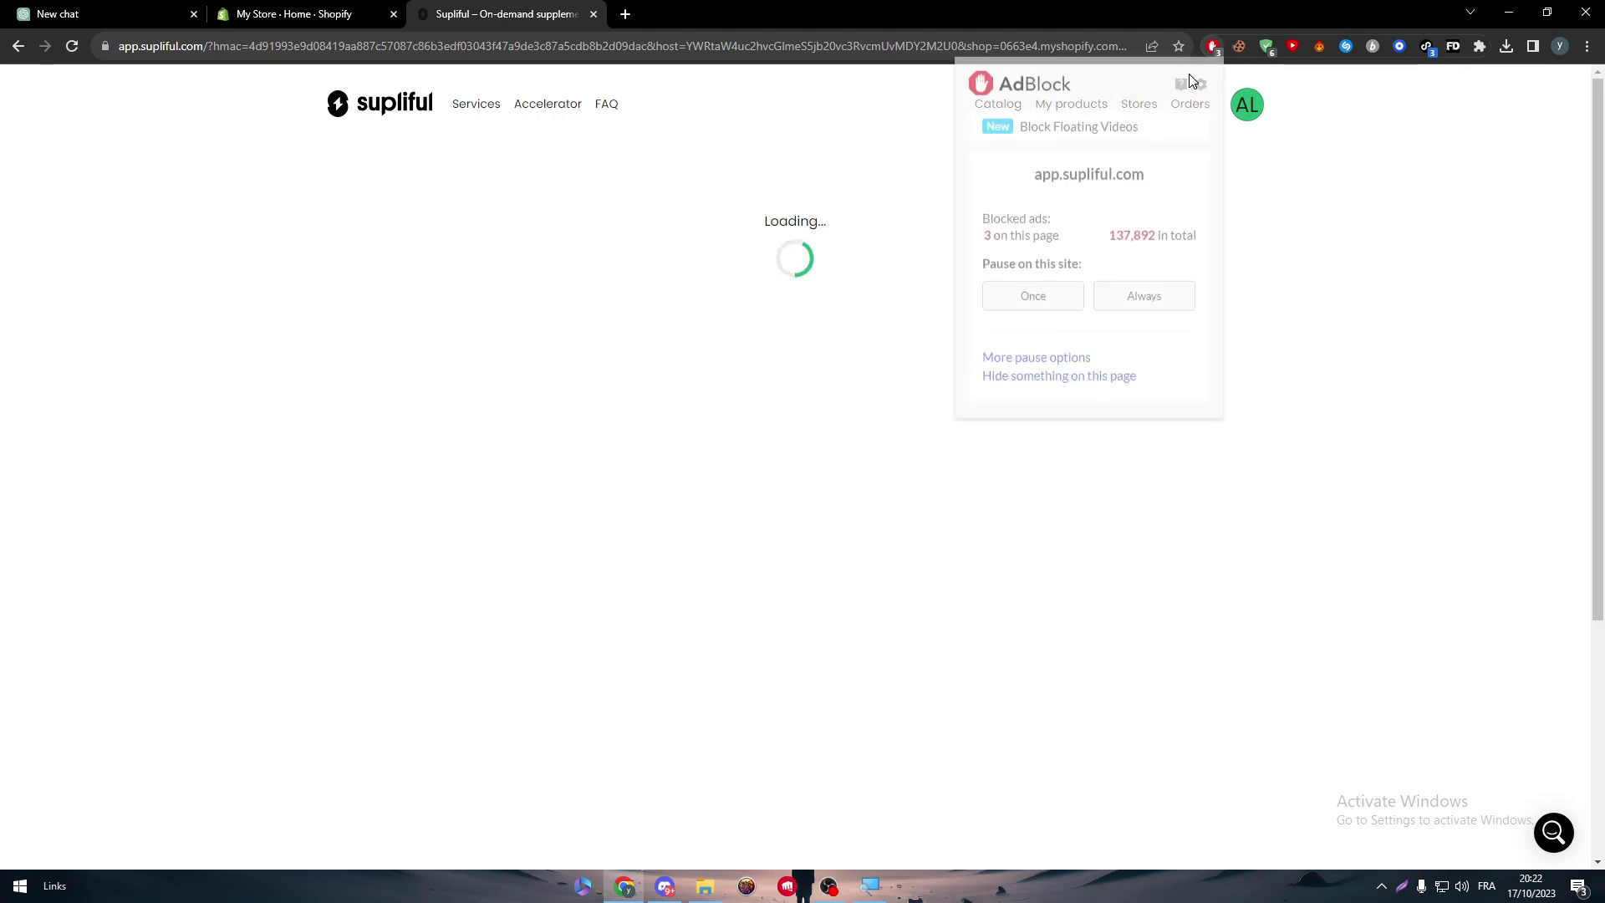
{"action": "left_click", "coordinate": [1122, 303]}
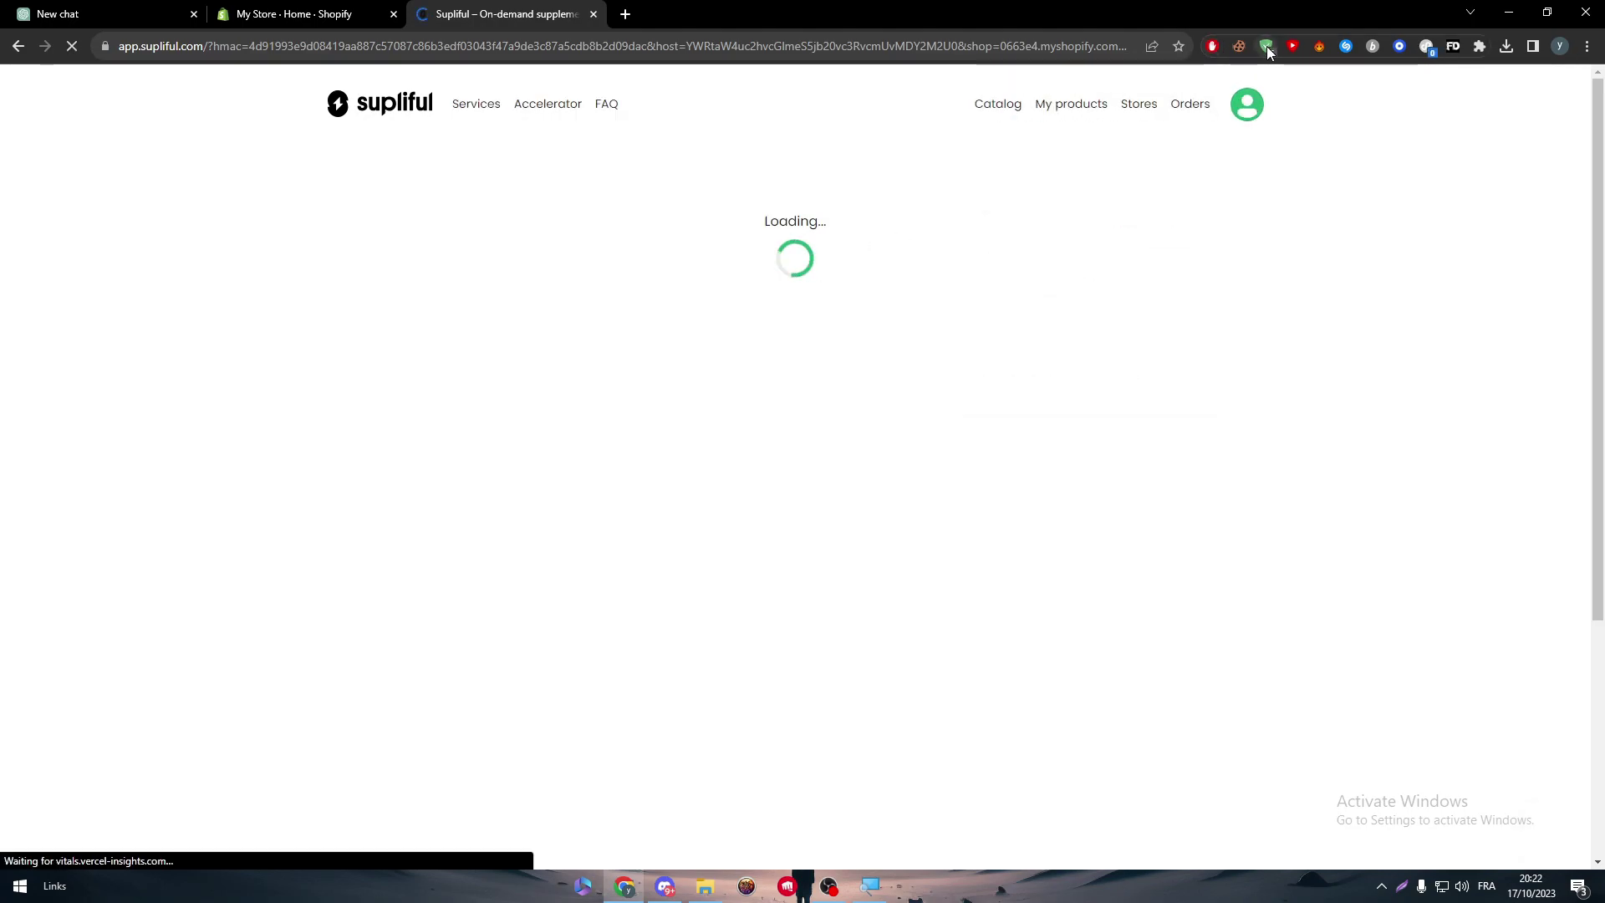
{"action": "left_click", "coordinate": [1266, 46]}
{"action": "left_click", "coordinate": [1124, 224]}
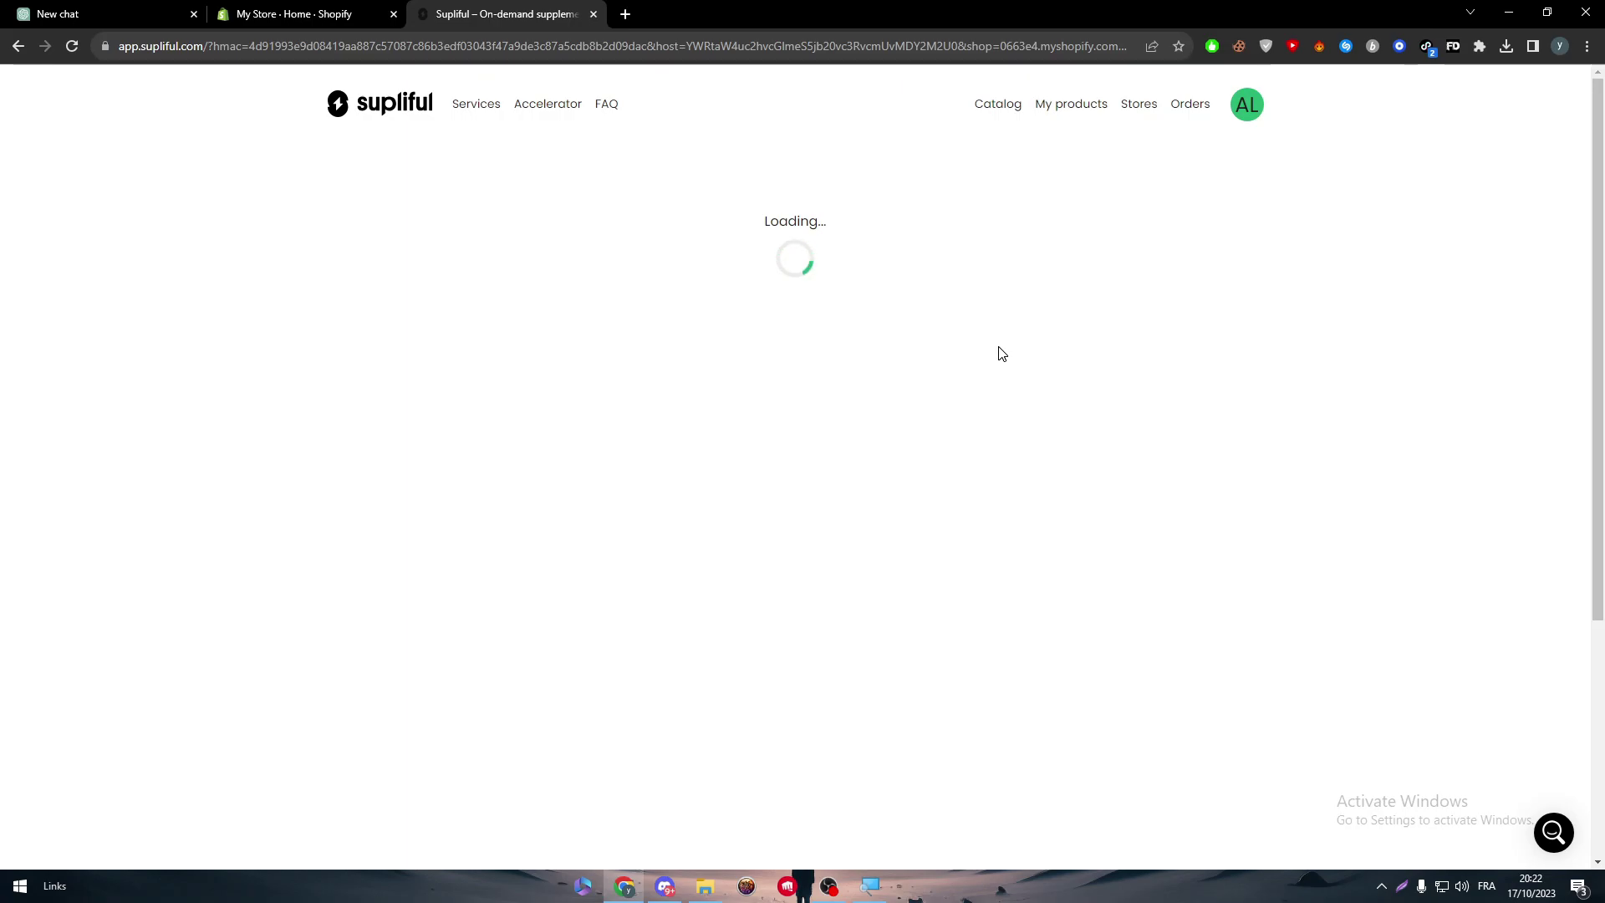
Dismiss the recommended apps window and select store code 0663e4 in the Shopify admin URL
{"action": "left_click", "coordinate": [338, 6]}
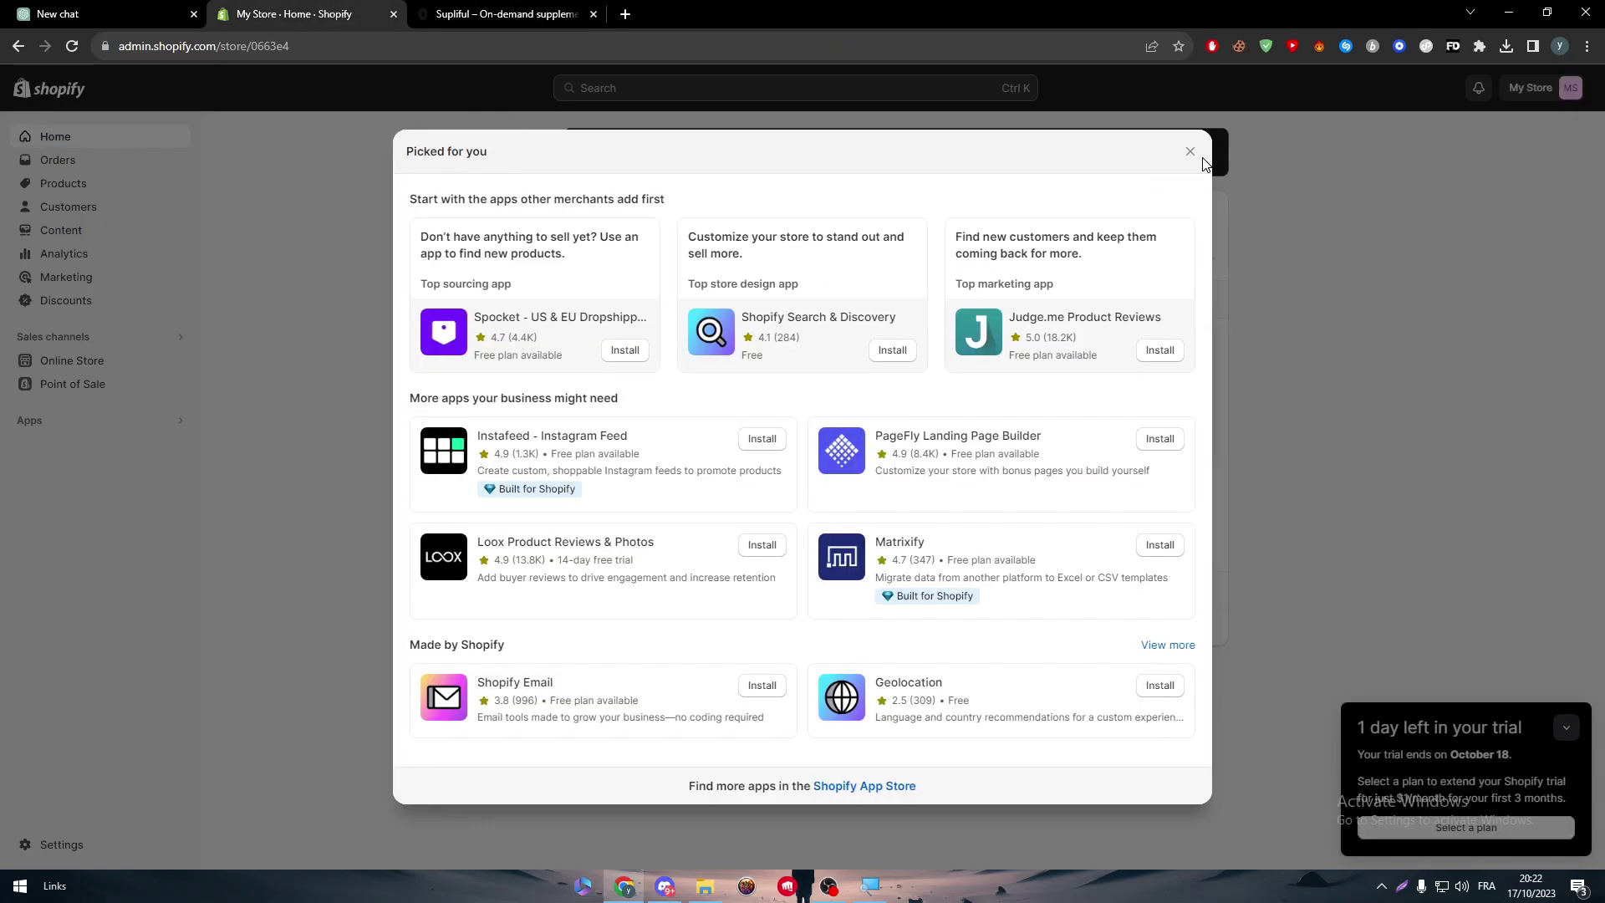
{"action": "left_click", "coordinate": [1254, 248]}
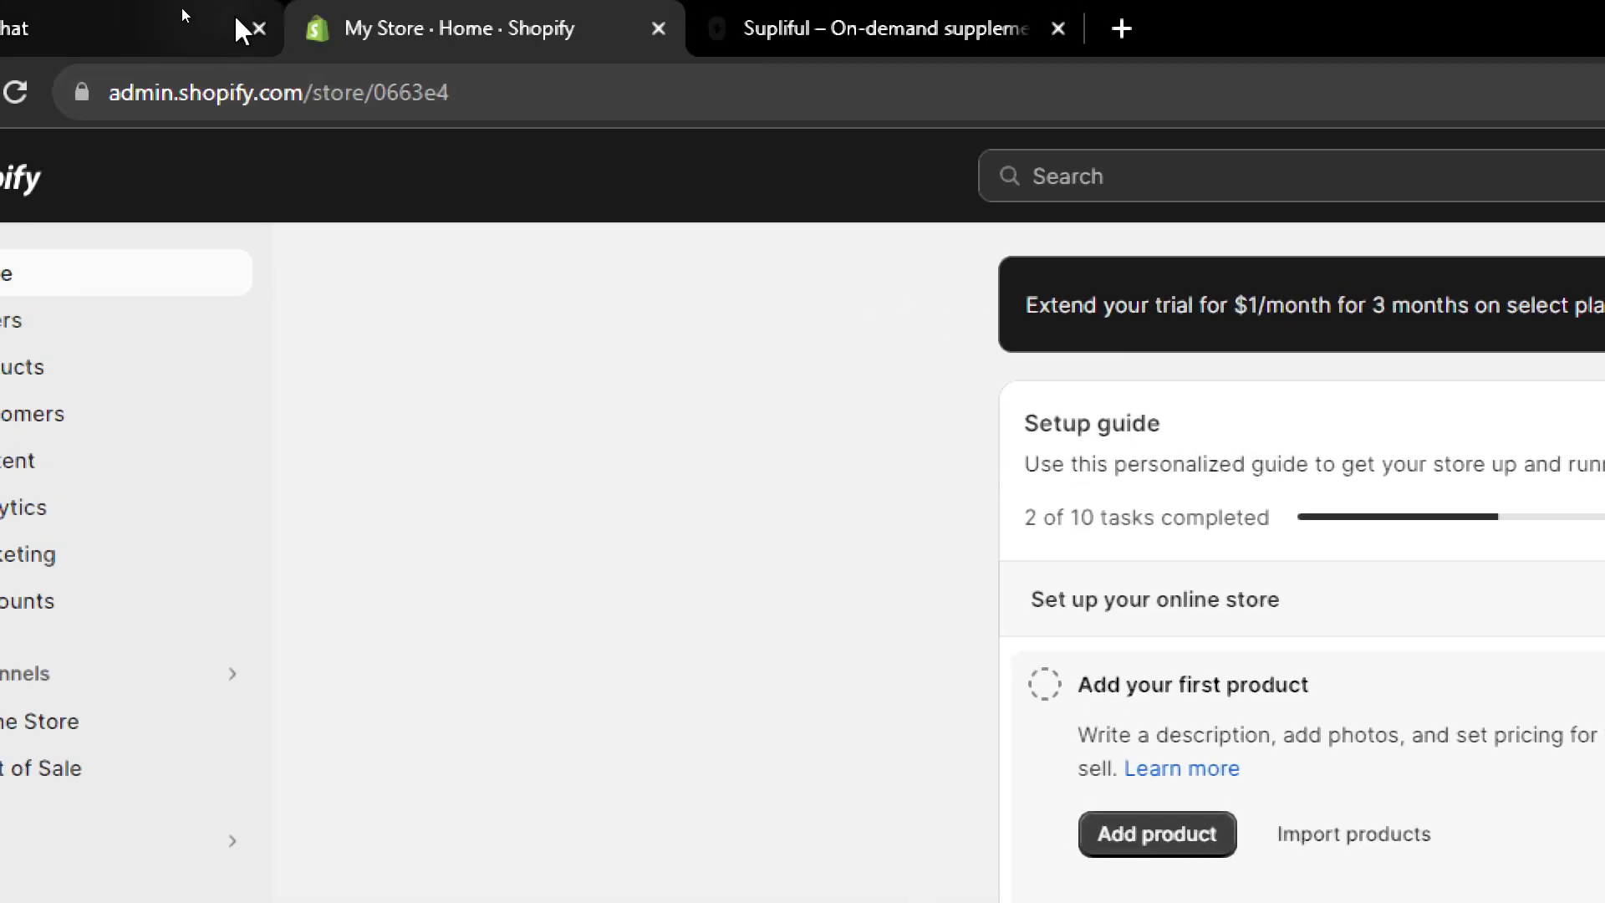
{"action": "left_click_drag", "start_coordinate": [441, 92], "coordinate": [362, 92]}
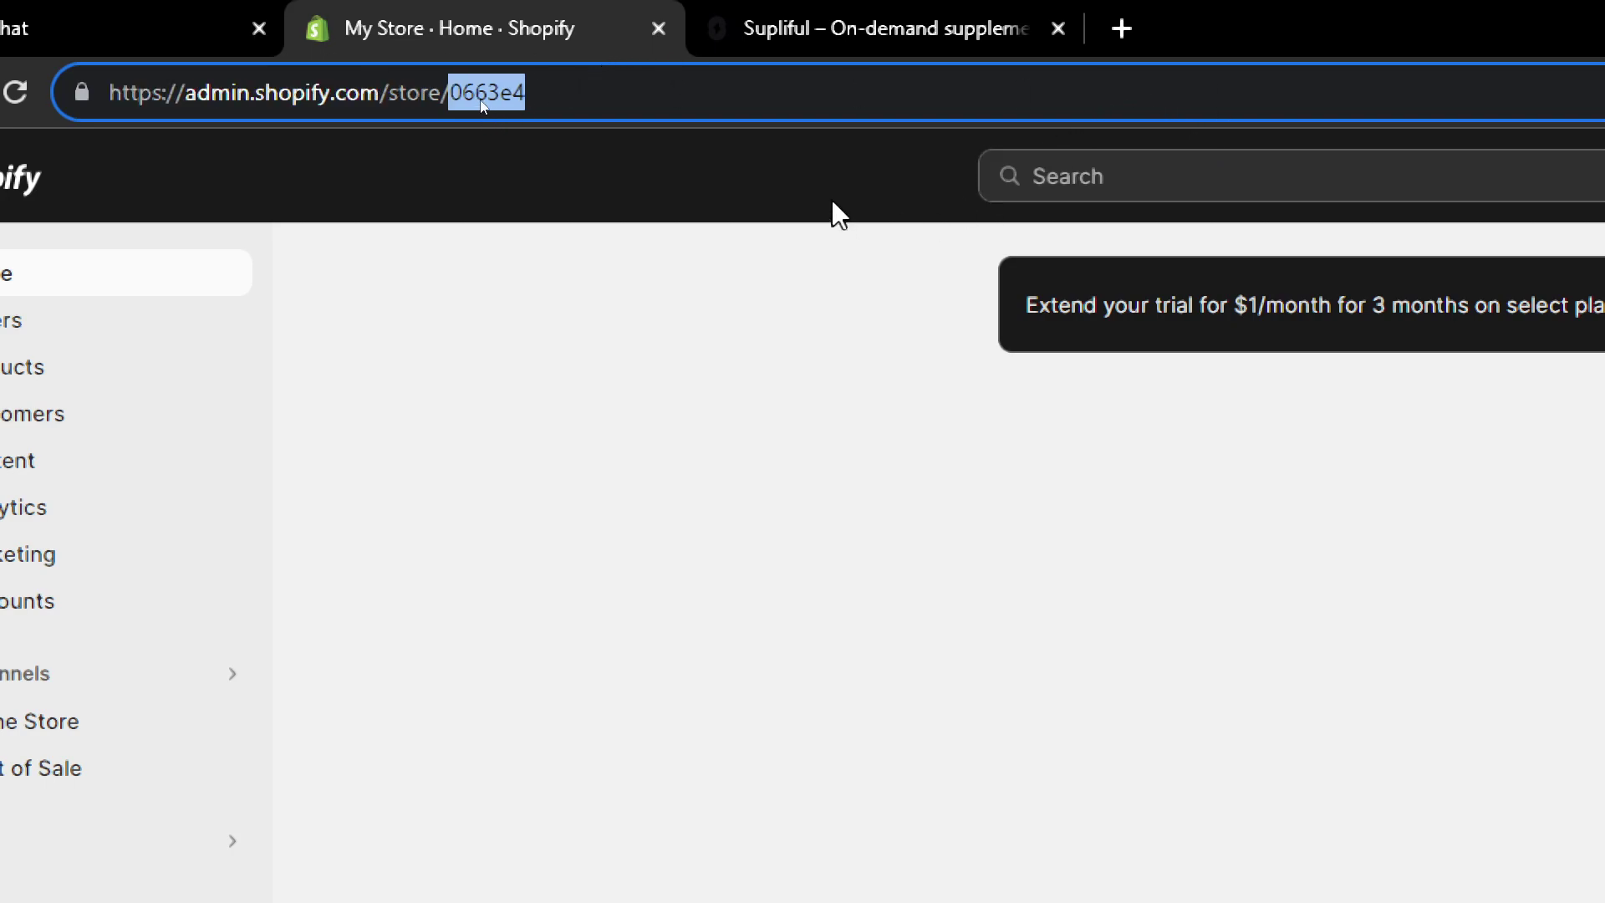
{"action": "left_click", "coordinate": [839, 9]}
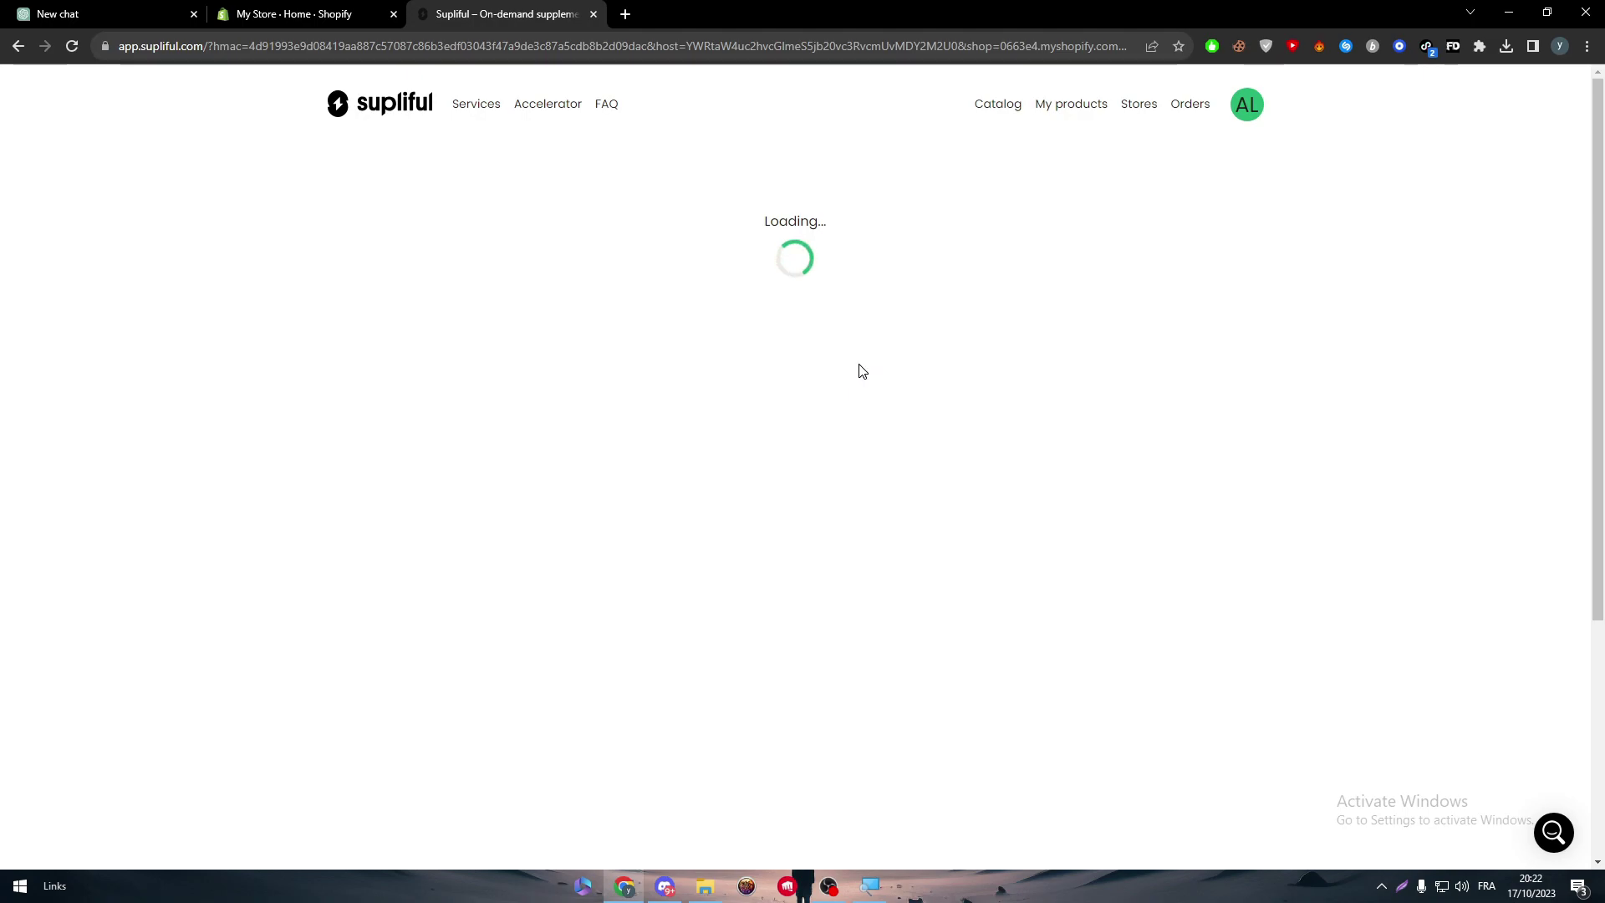
Start adding a Shopify store in Supliful and confirm the new tab's shop= code is 0663e4
{"action": "left_click", "coordinate": [1136, 109]}
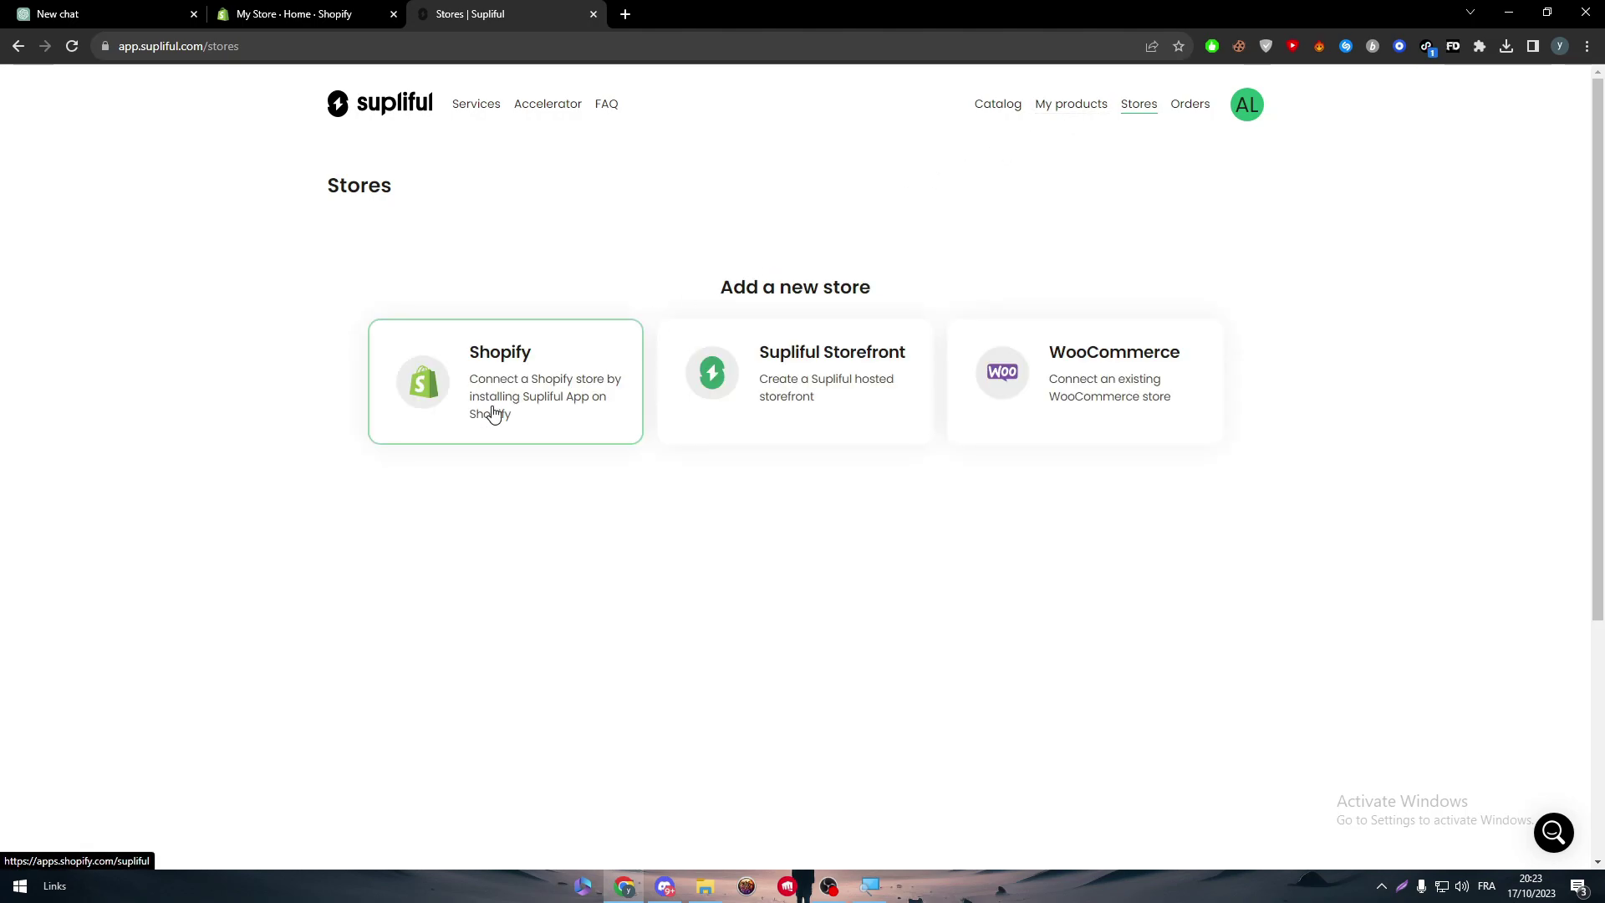
{"action": "left_click", "coordinate": [494, 412]}
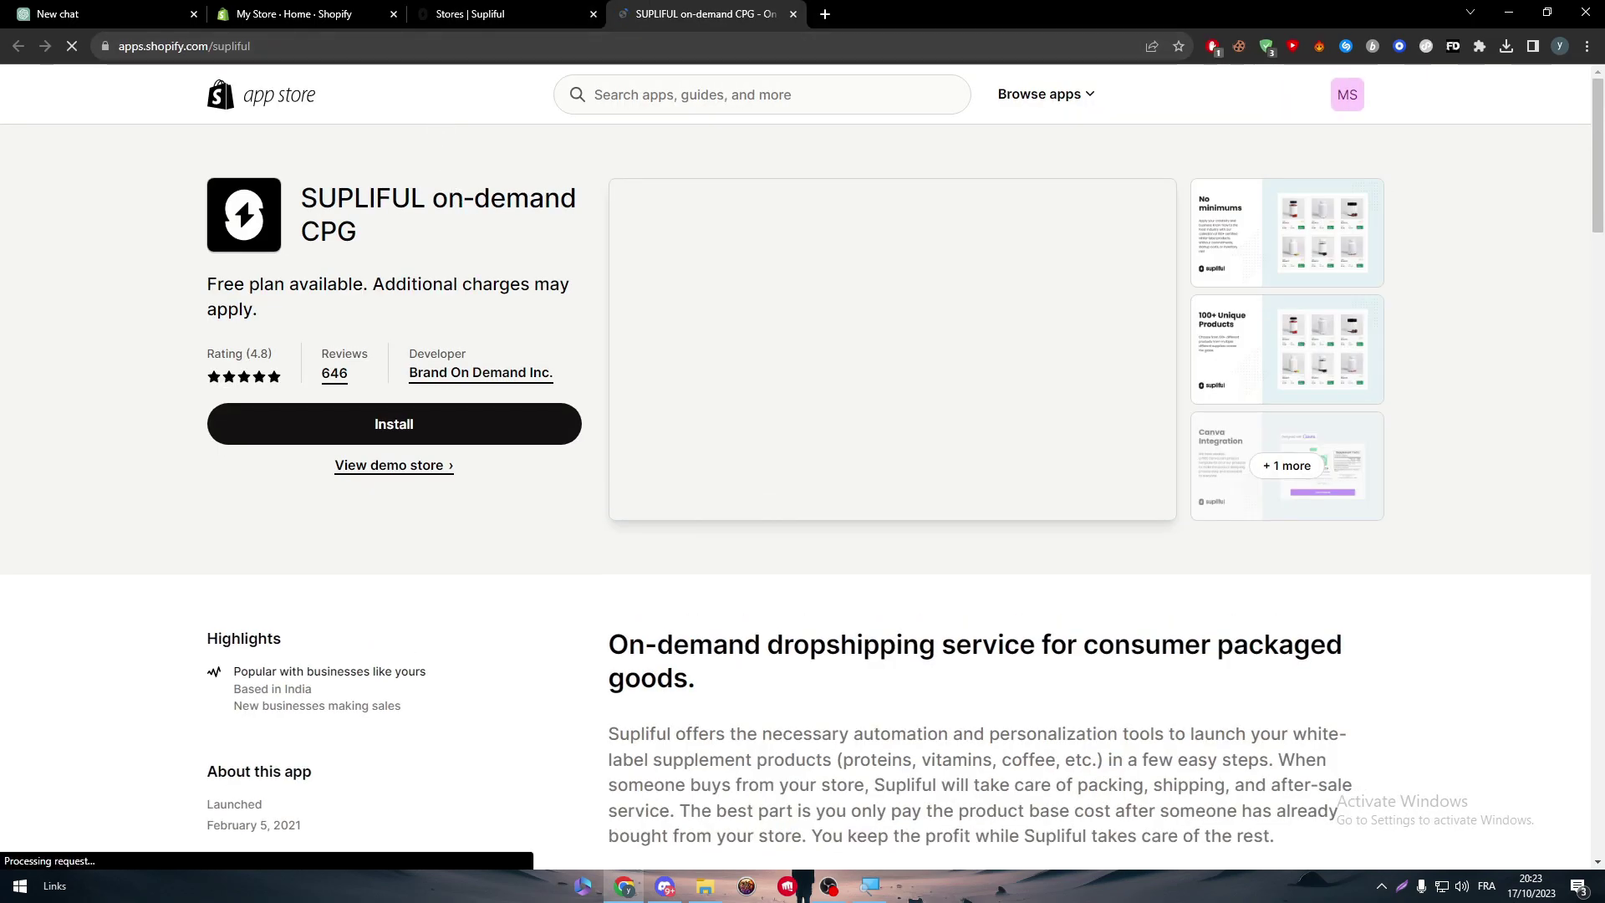
{"action": "left_click", "coordinate": [495, 12]}
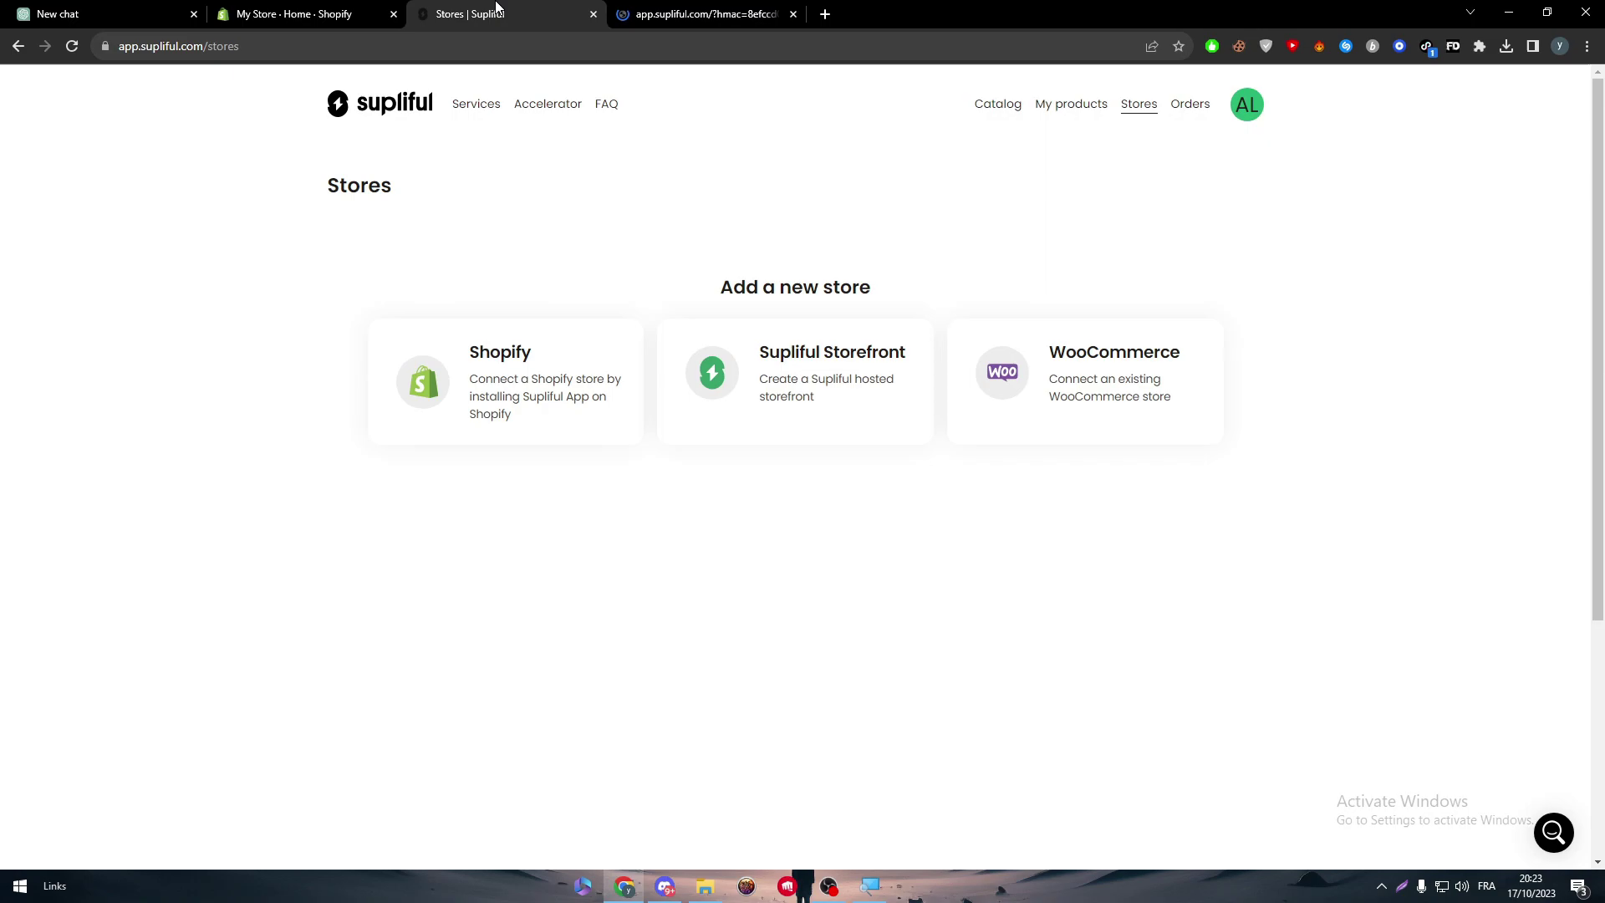
{"action": "left_click", "coordinate": [650, 12]}
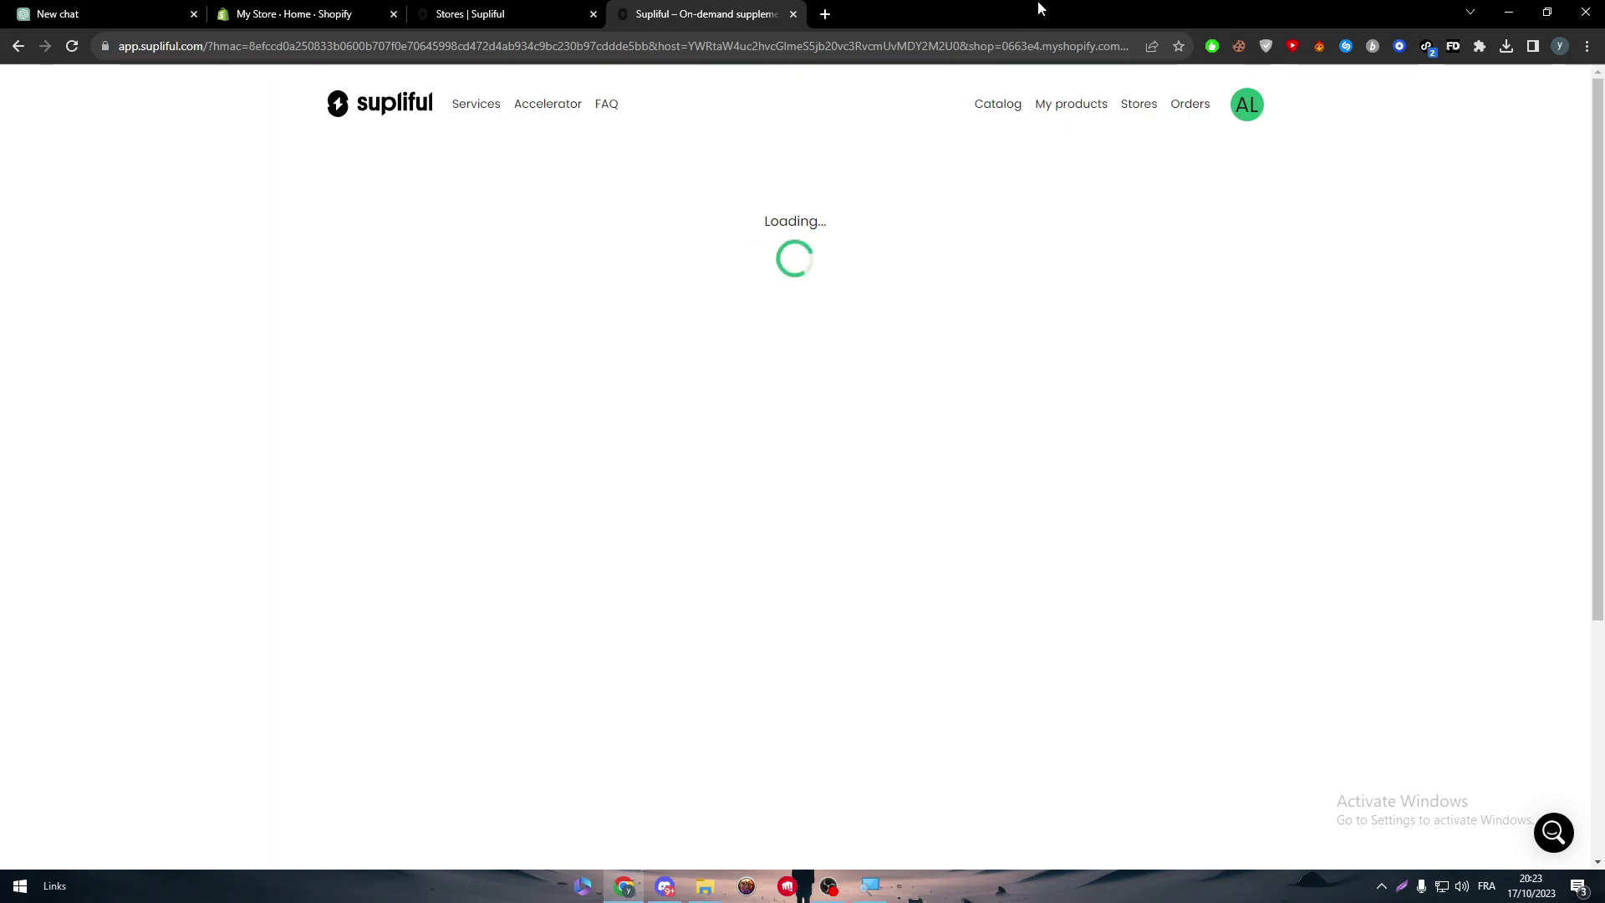
{"action": "left_click_drag", "start_coordinate": [1001, 46], "coordinate": [1055, 95]}
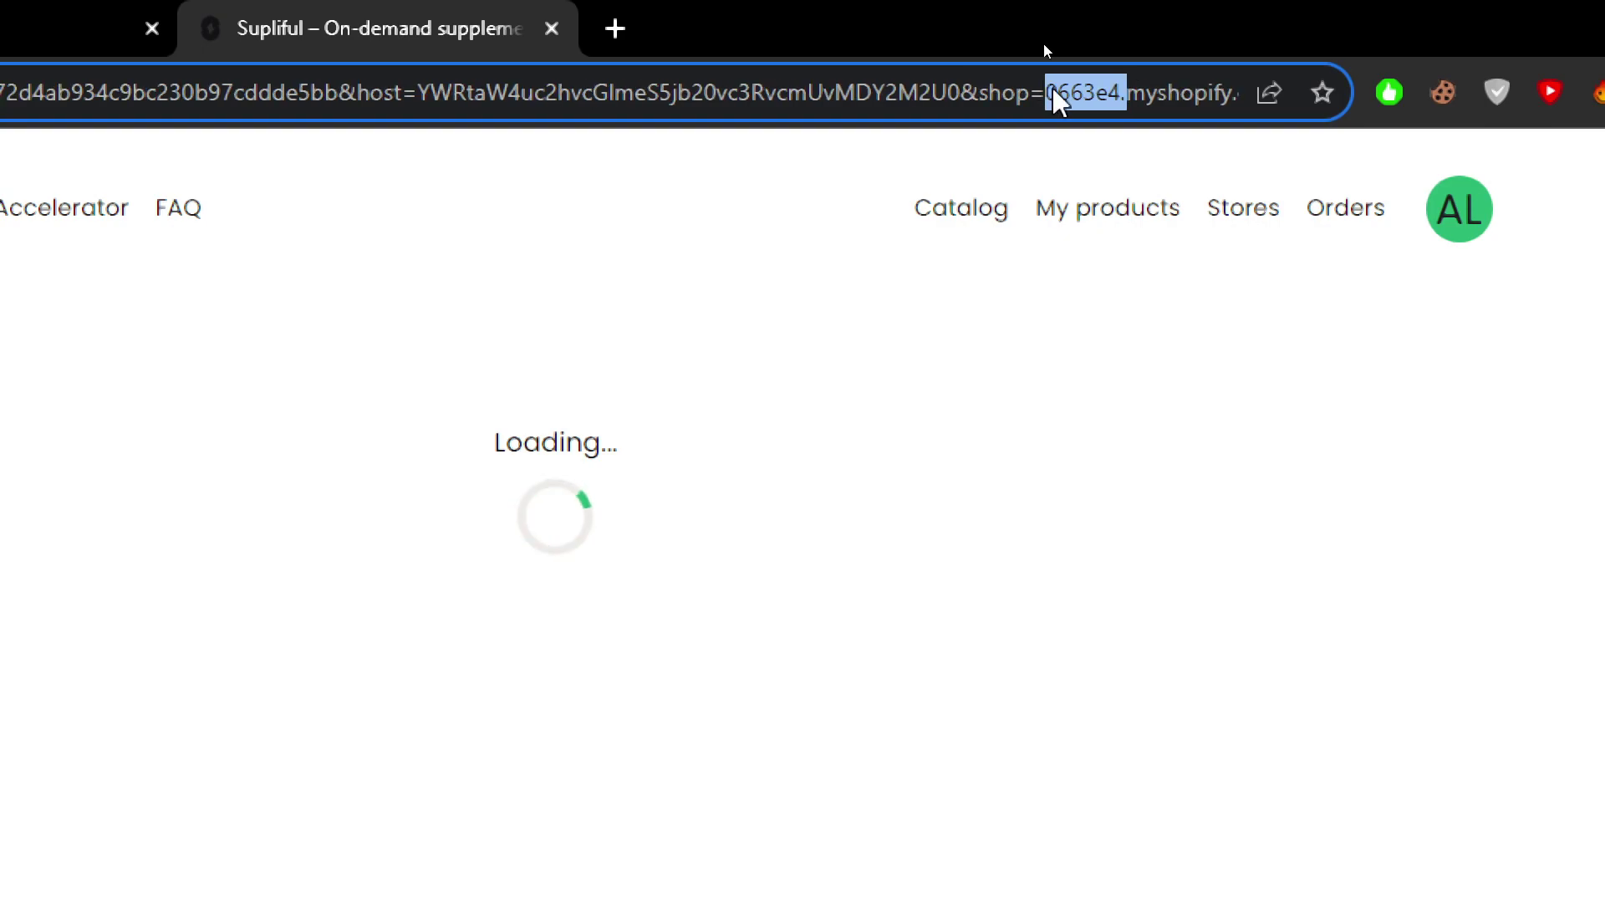
{"action": "left_click", "coordinate": [573, 505]}
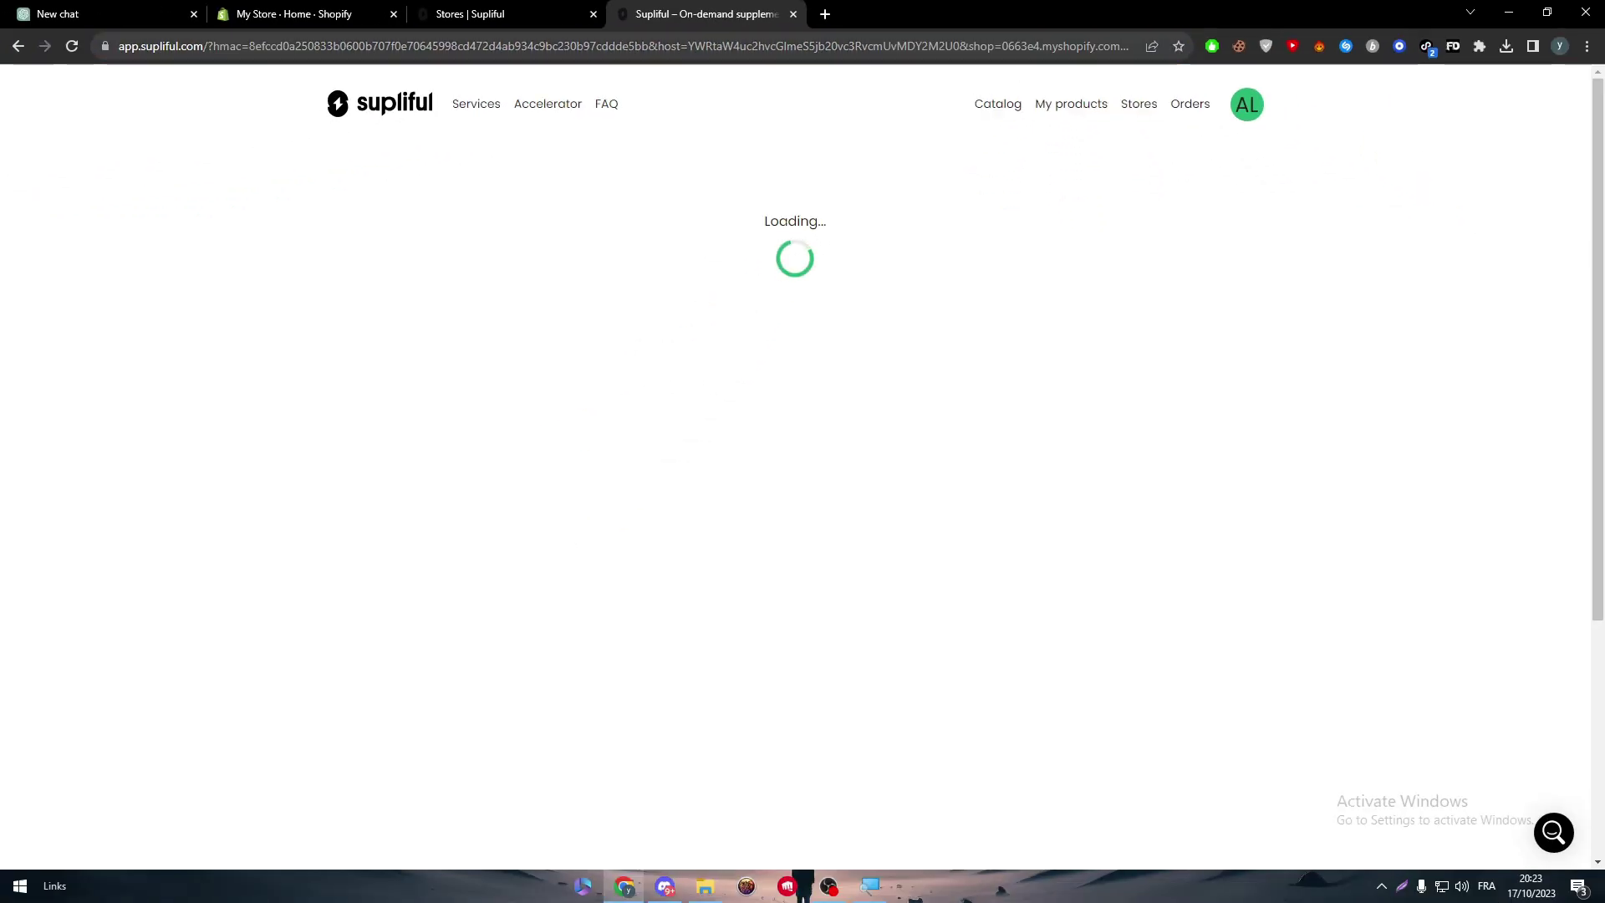
{"action": "left_click_drag", "start_coordinate": [756, 220], "coordinate": [923, 242]}
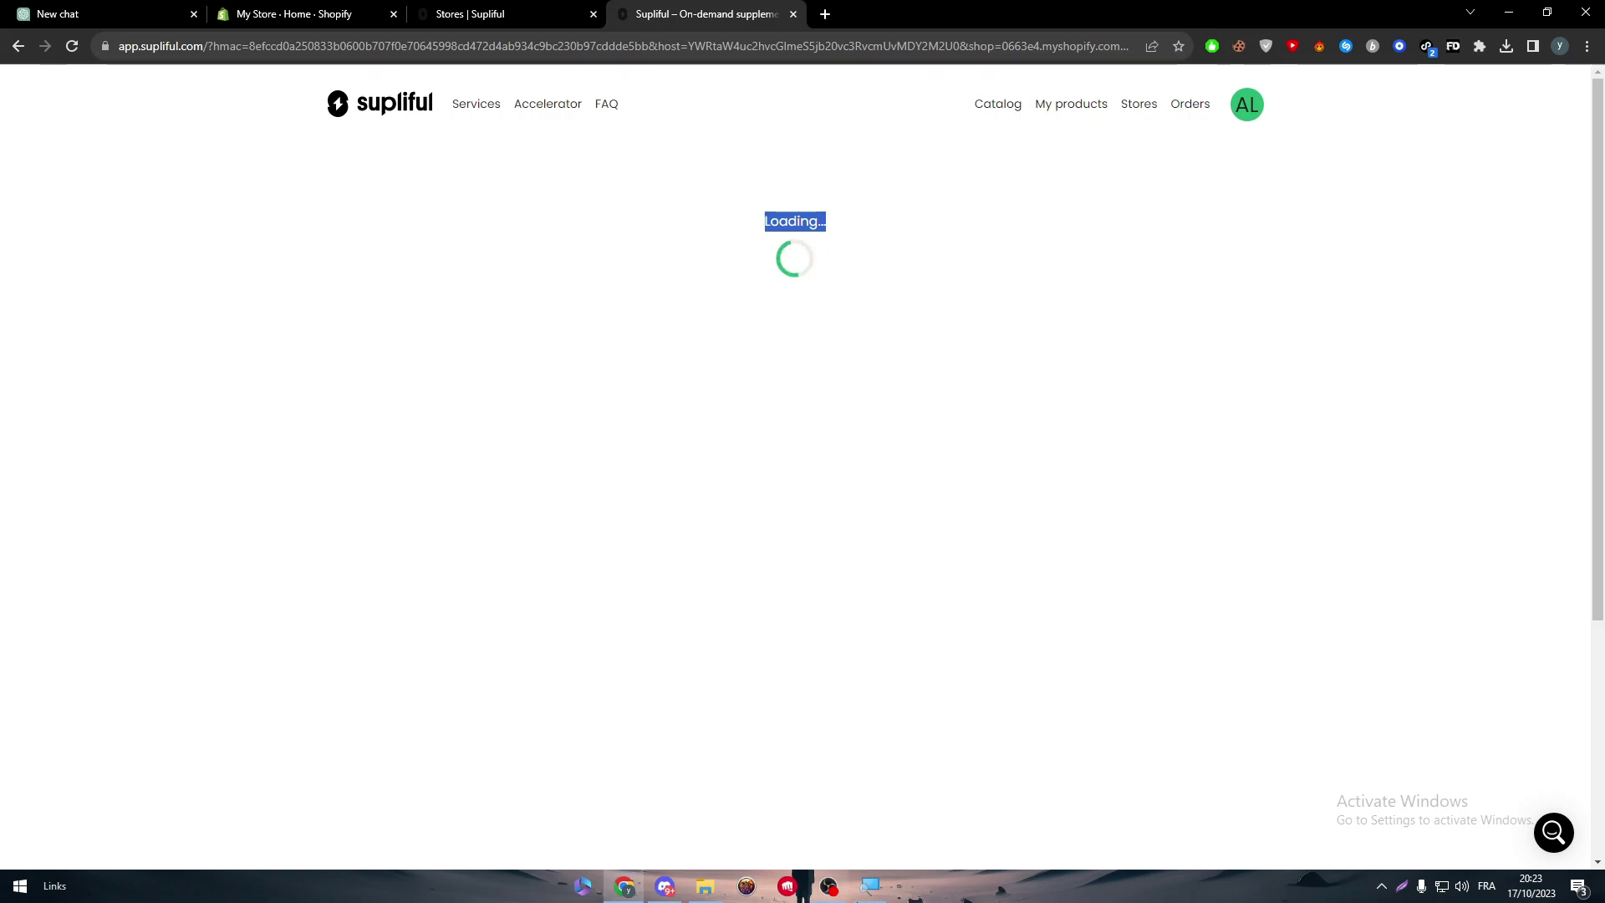
Close both Supliful tabs, leaving the Shopify admin Home page with its setup guide
{"action": "left_click", "coordinate": [242, 12]}
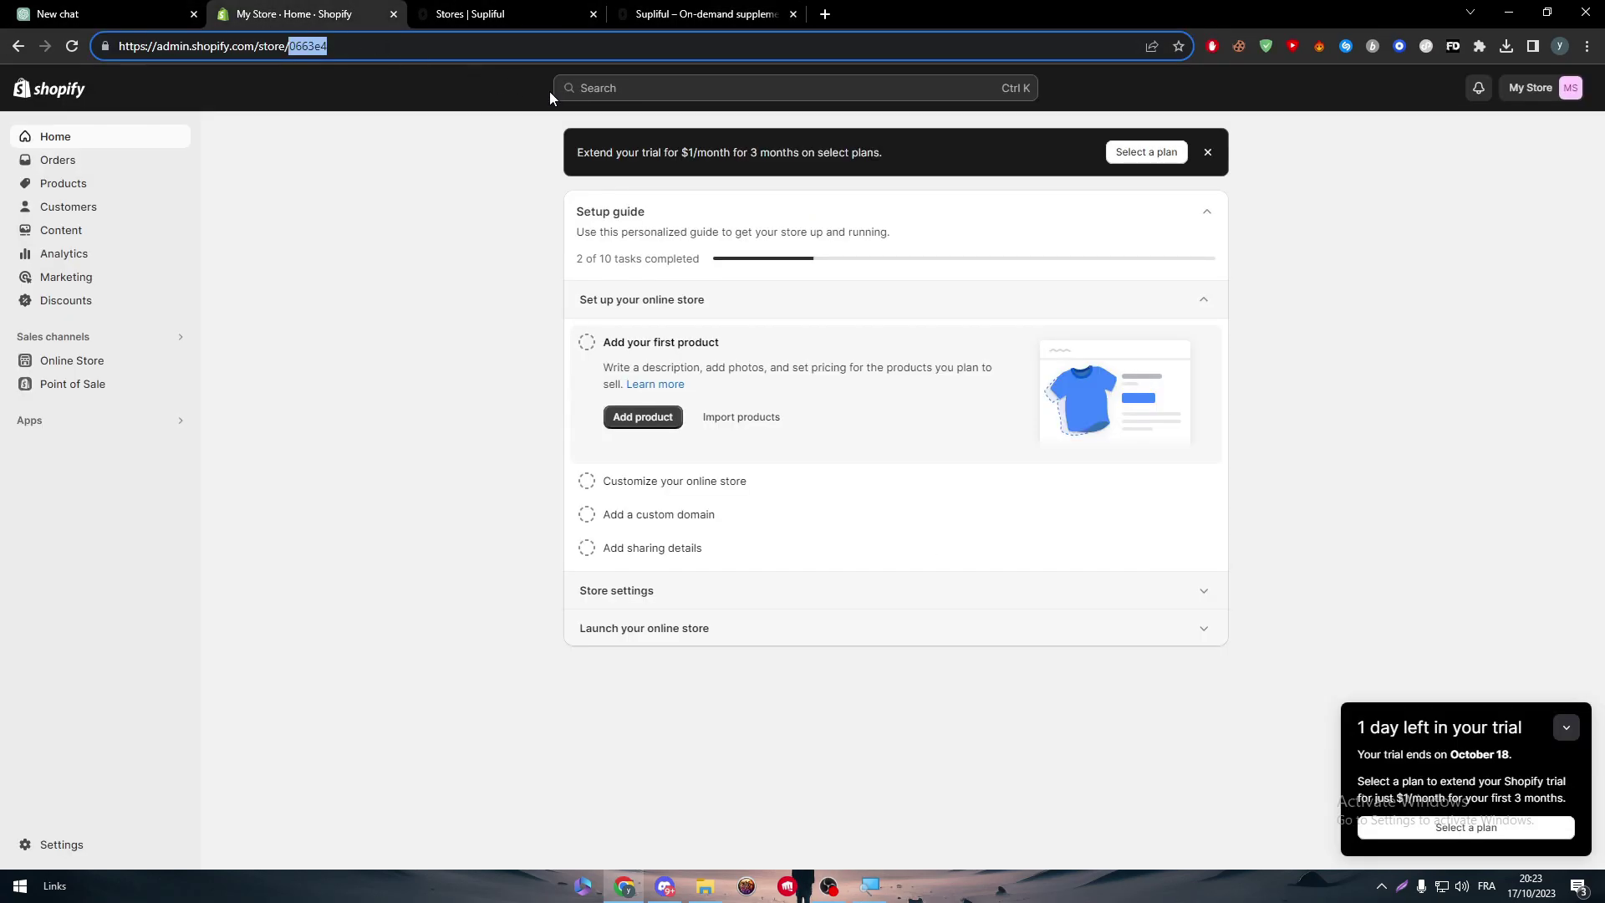
{"action": "left_click", "coordinate": [543, 13]}
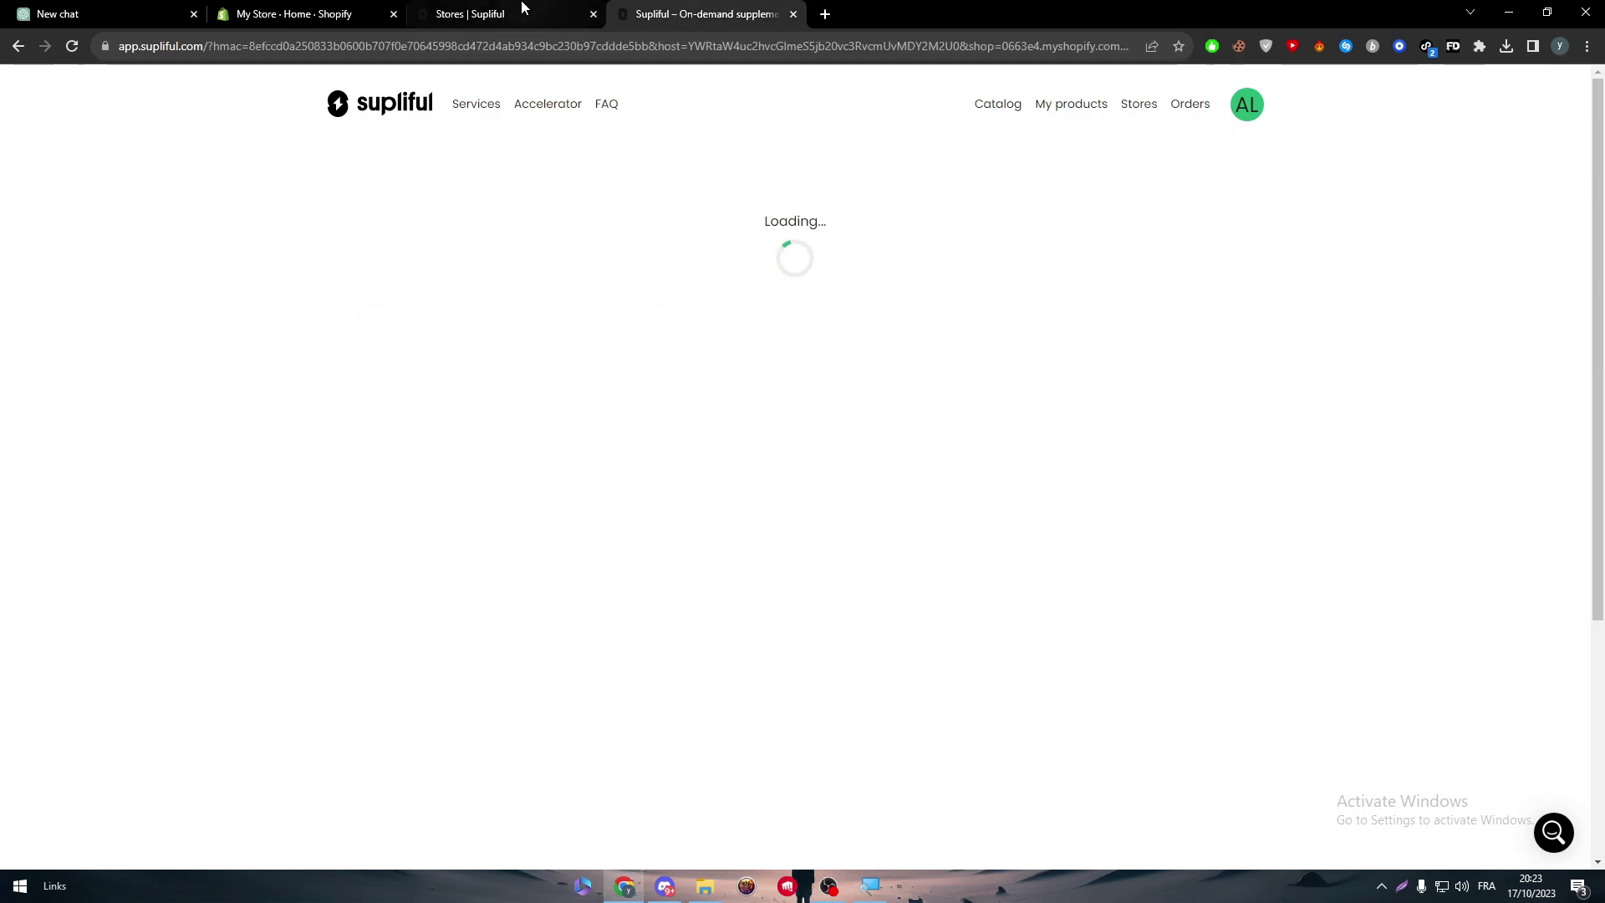
{"action": "left_click", "coordinate": [522, 8]}
{"action": "left_click", "coordinate": [757, 14]}
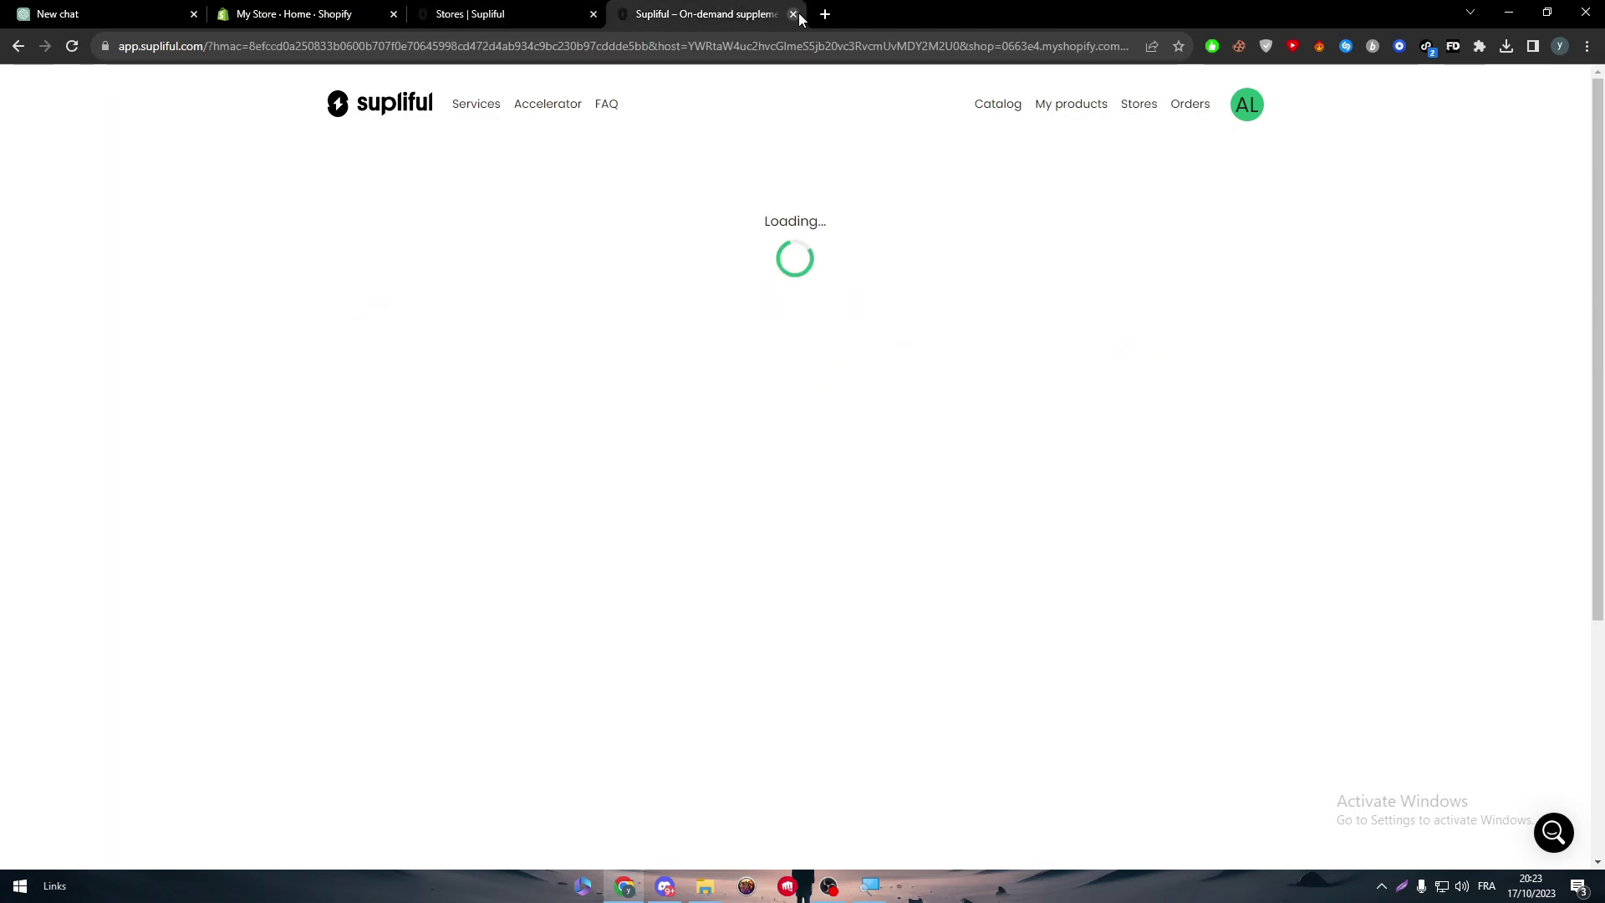
{"action": "left_click", "coordinate": [594, 14]}
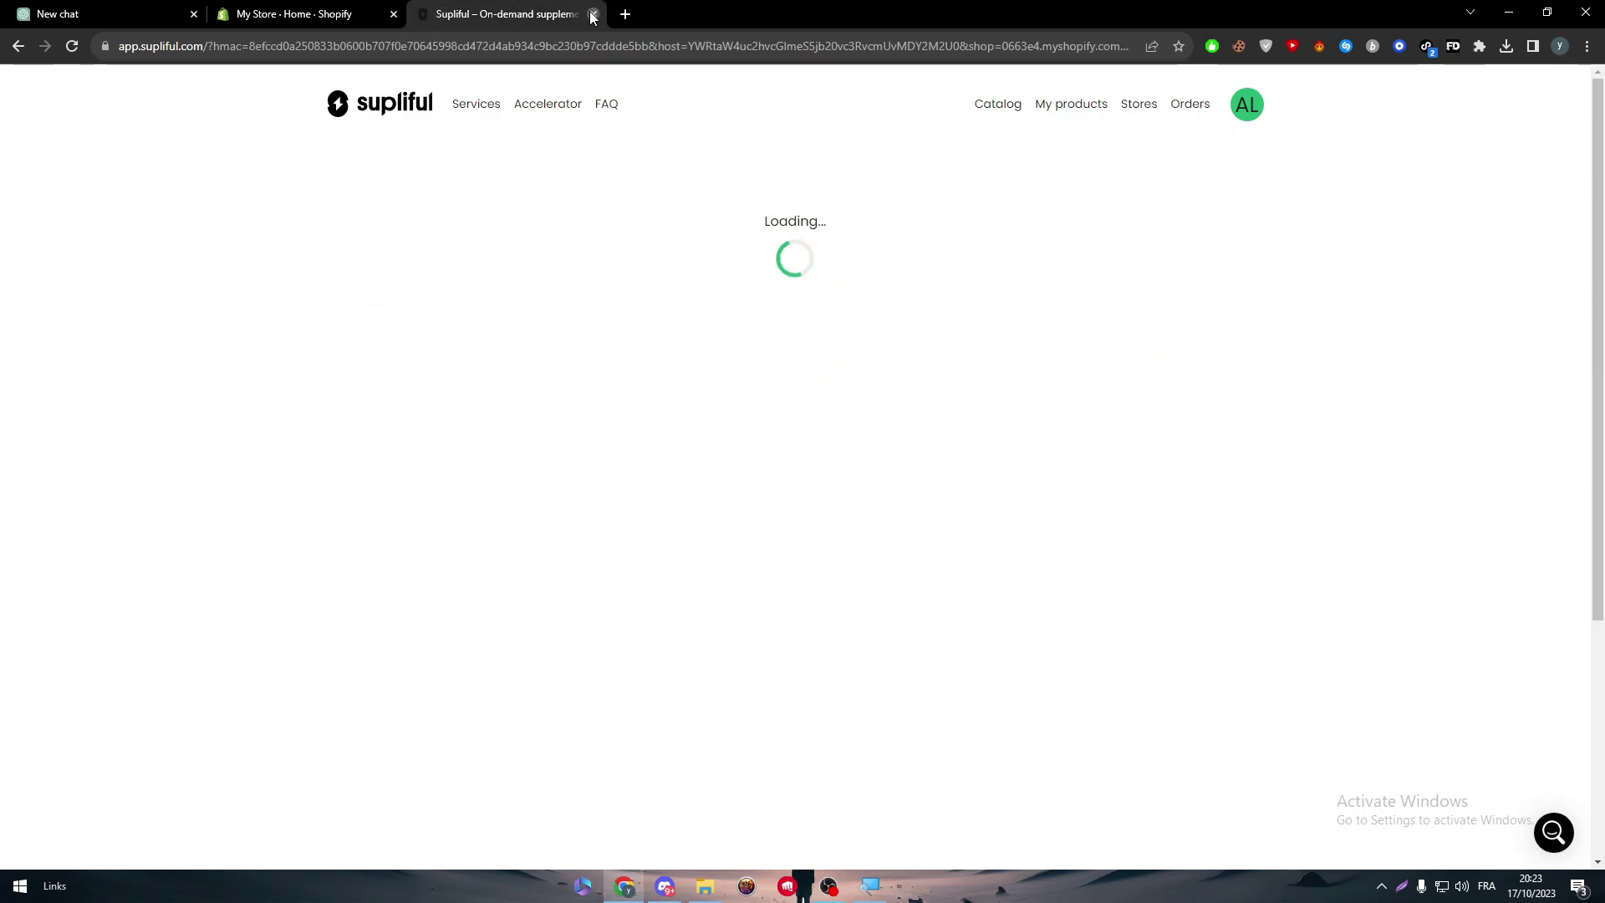
{"action": "left_click", "coordinate": [593, 15]}
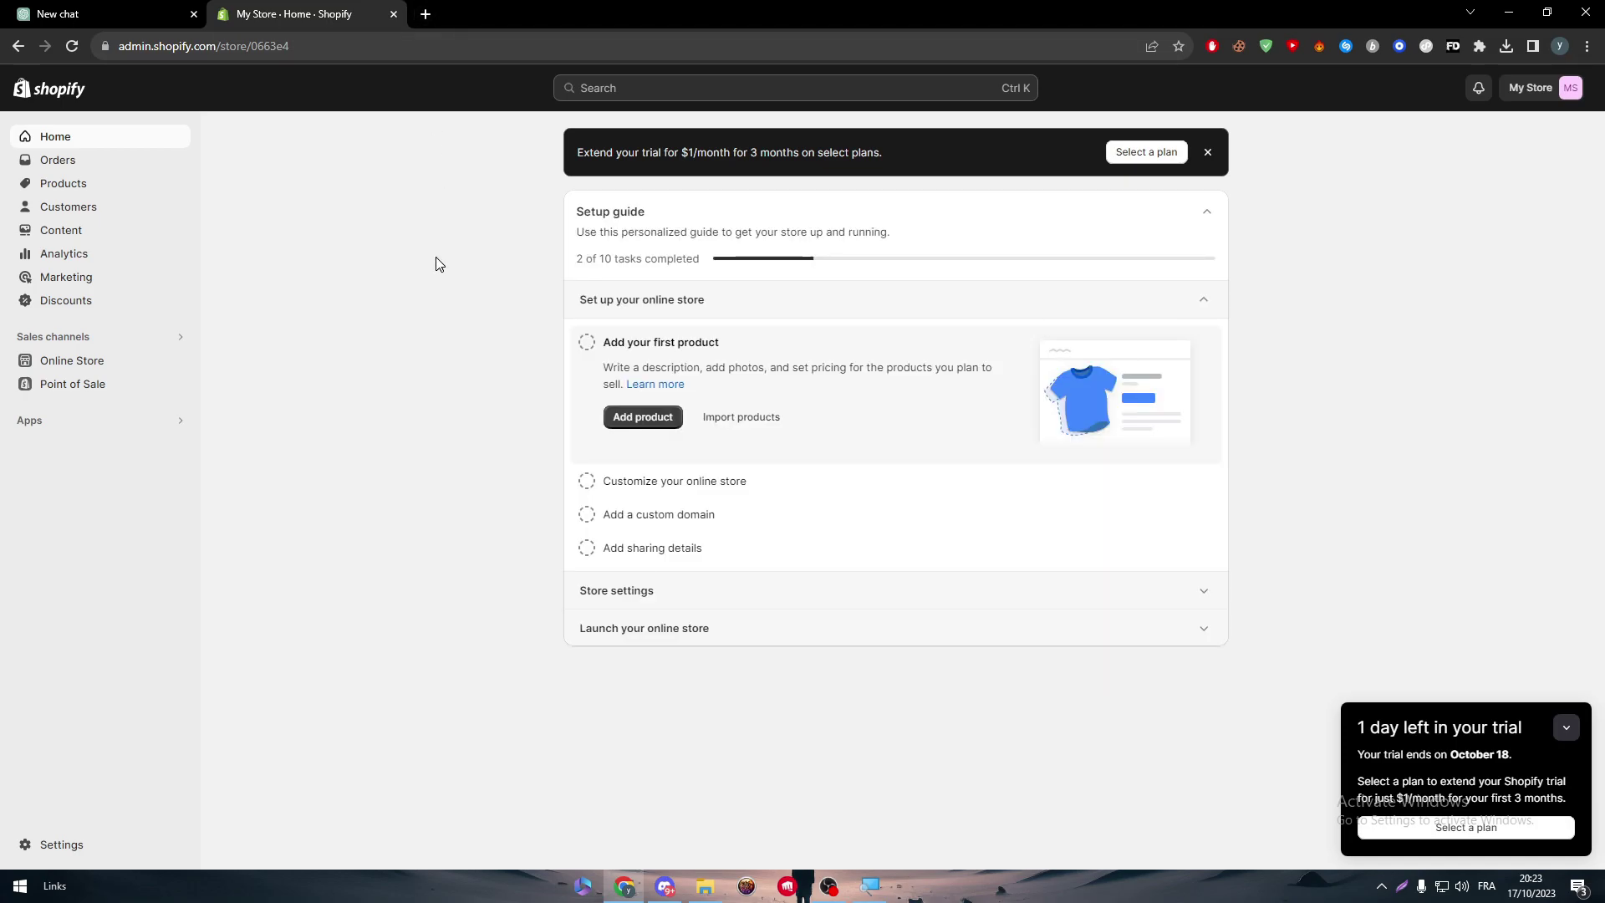
Google 'supliful supported country' in a new tab to find Supliful's delivery countries
{"action": "left_click", "coordinate": [428, 14]}
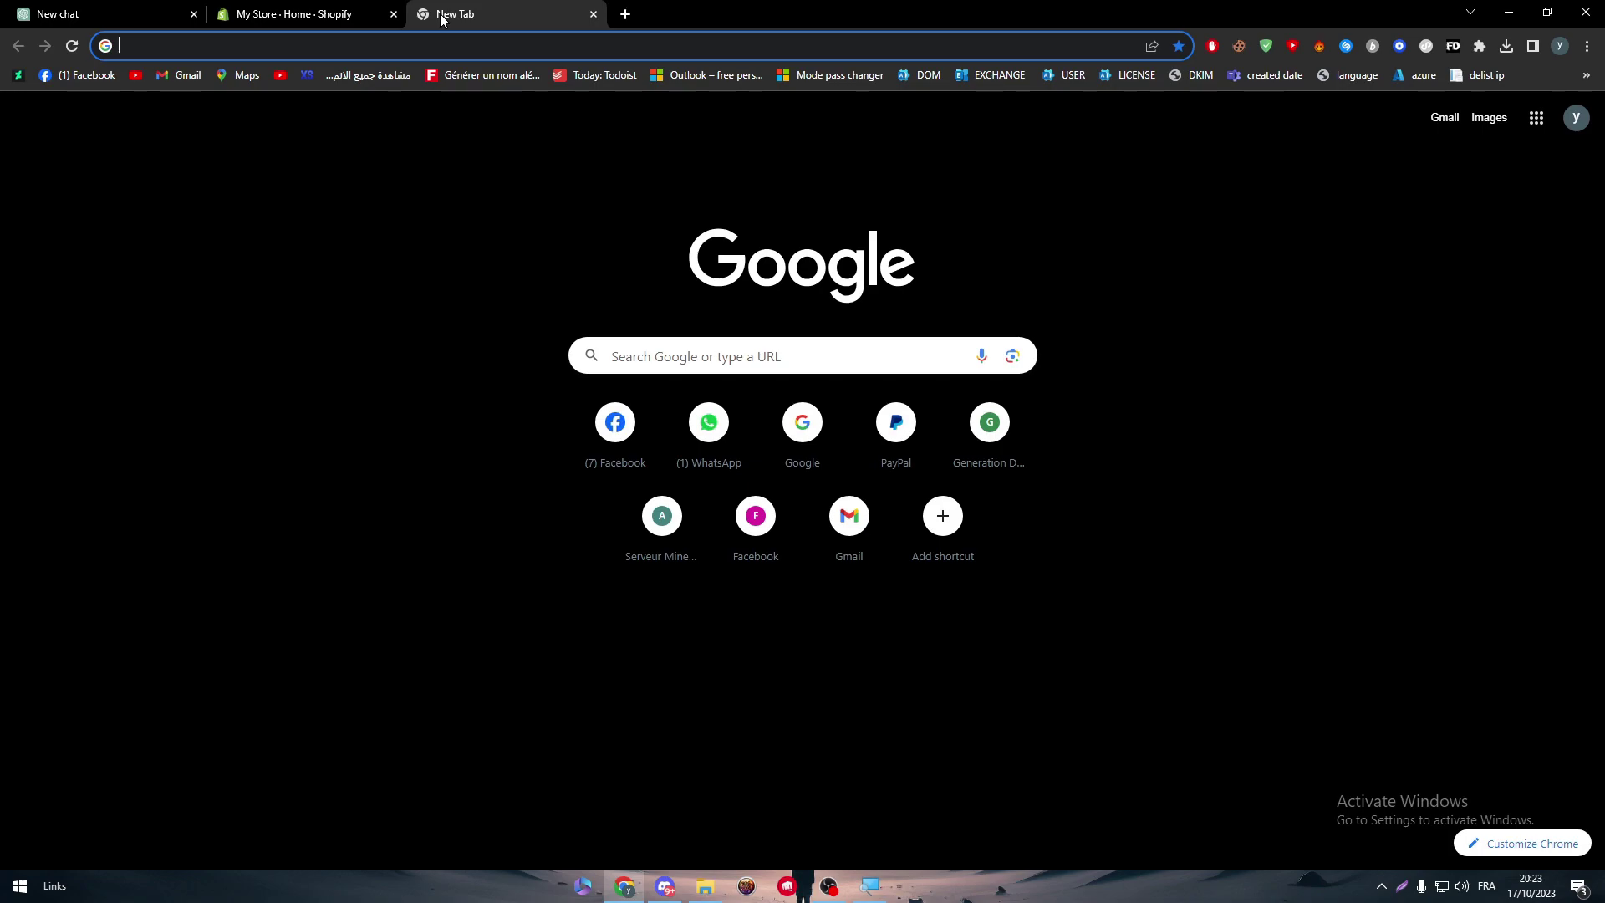
{"action": "type", "text": "supliful"}
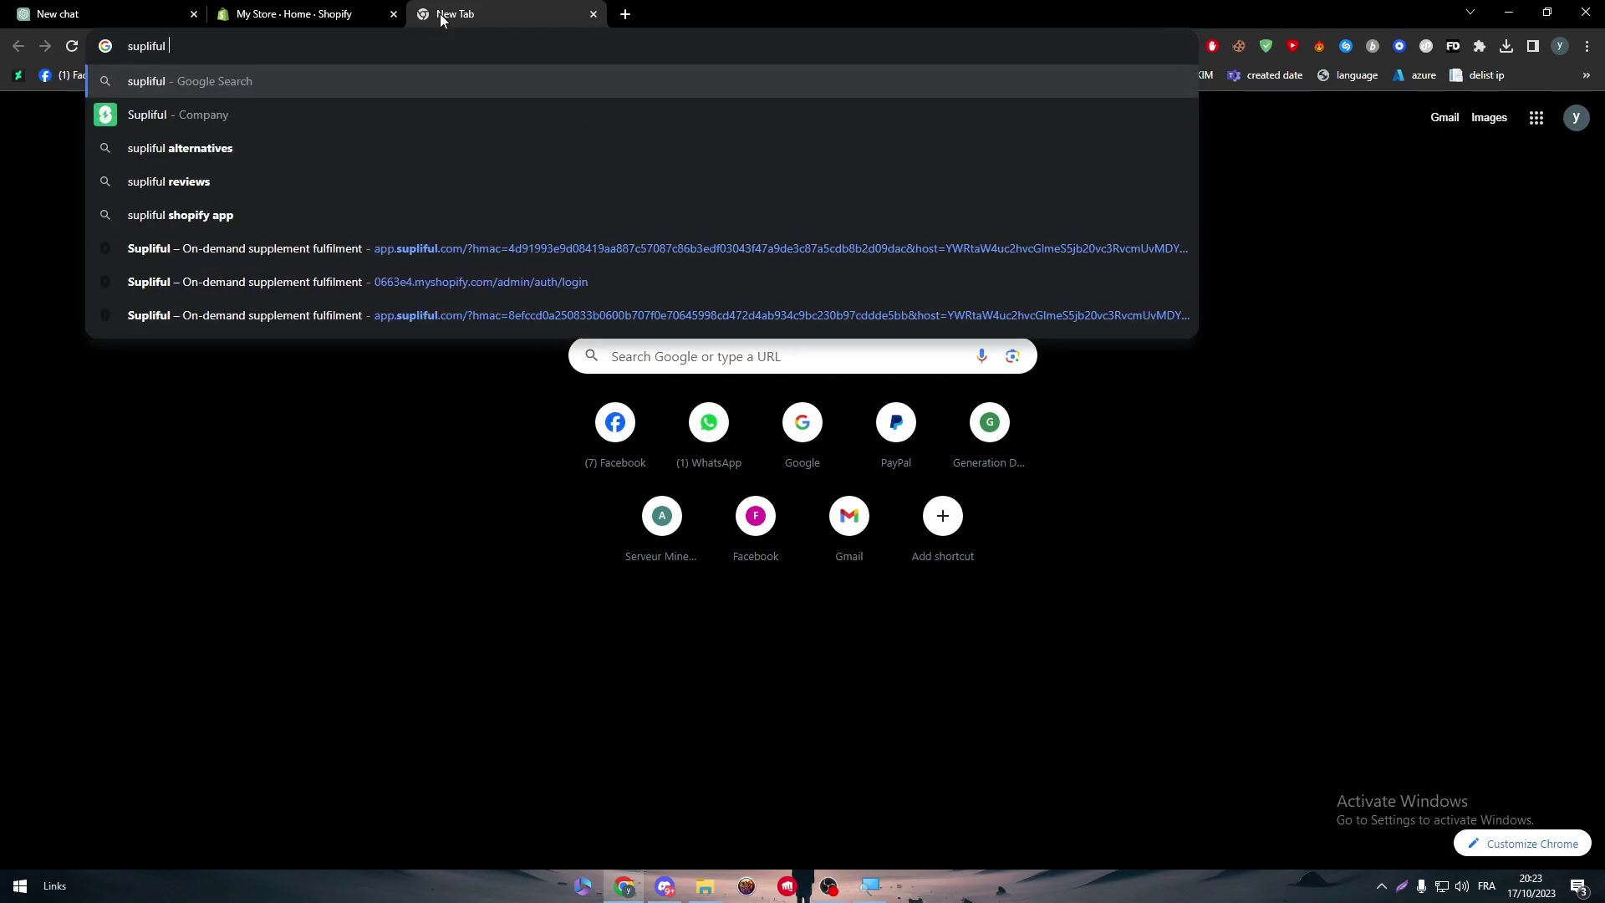
{"action": "type", "text": " su"}
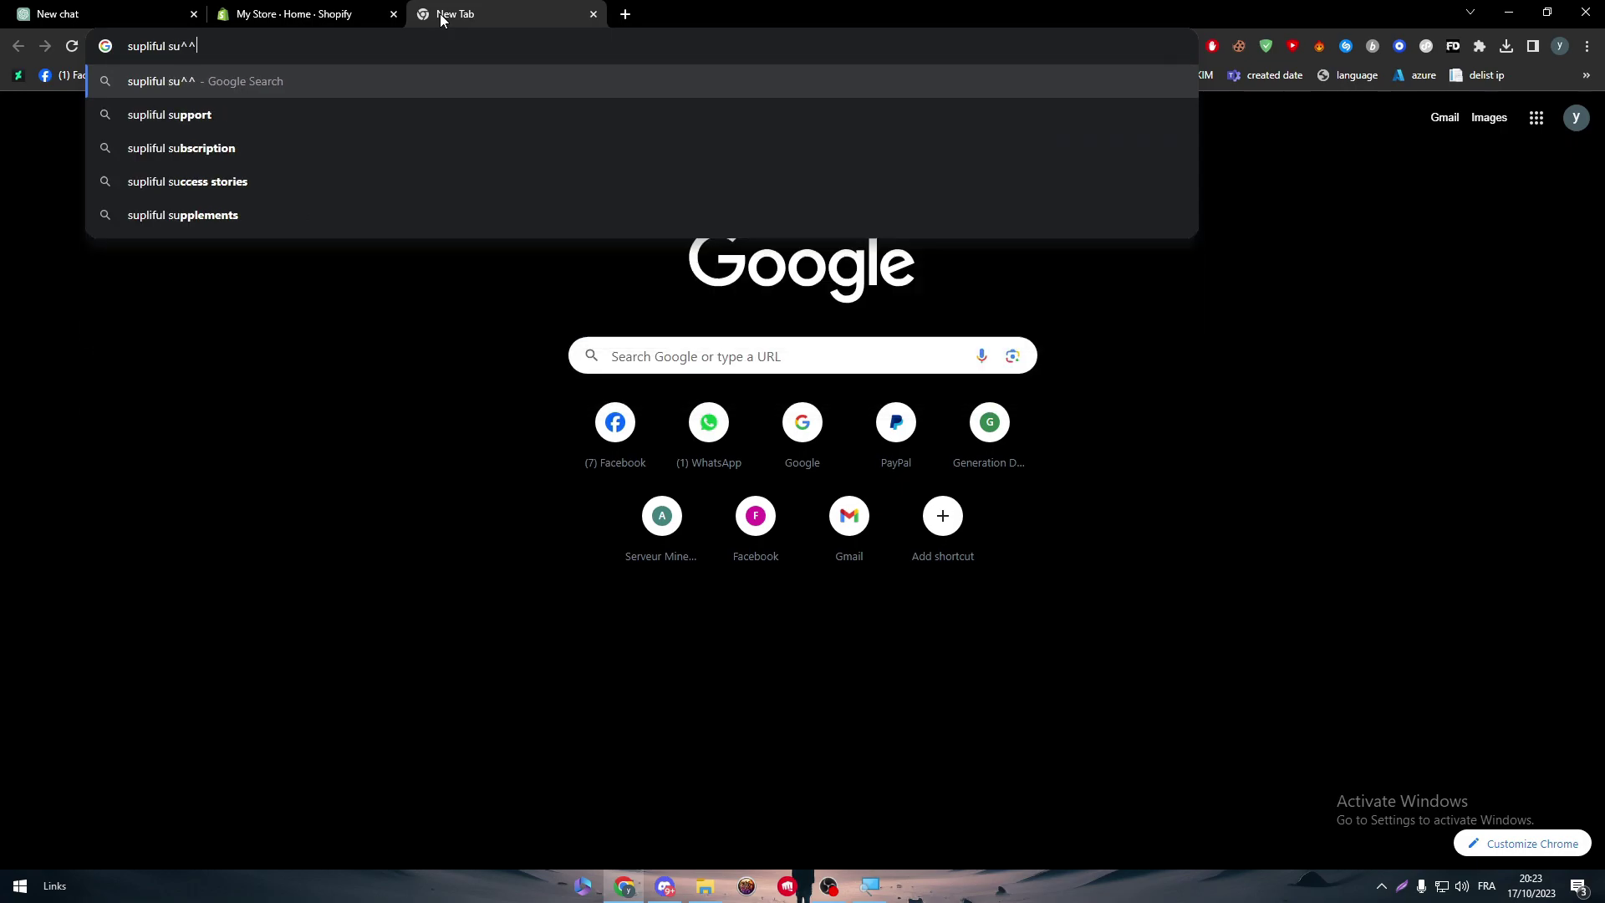
{"action": "type", "text": "pported "}
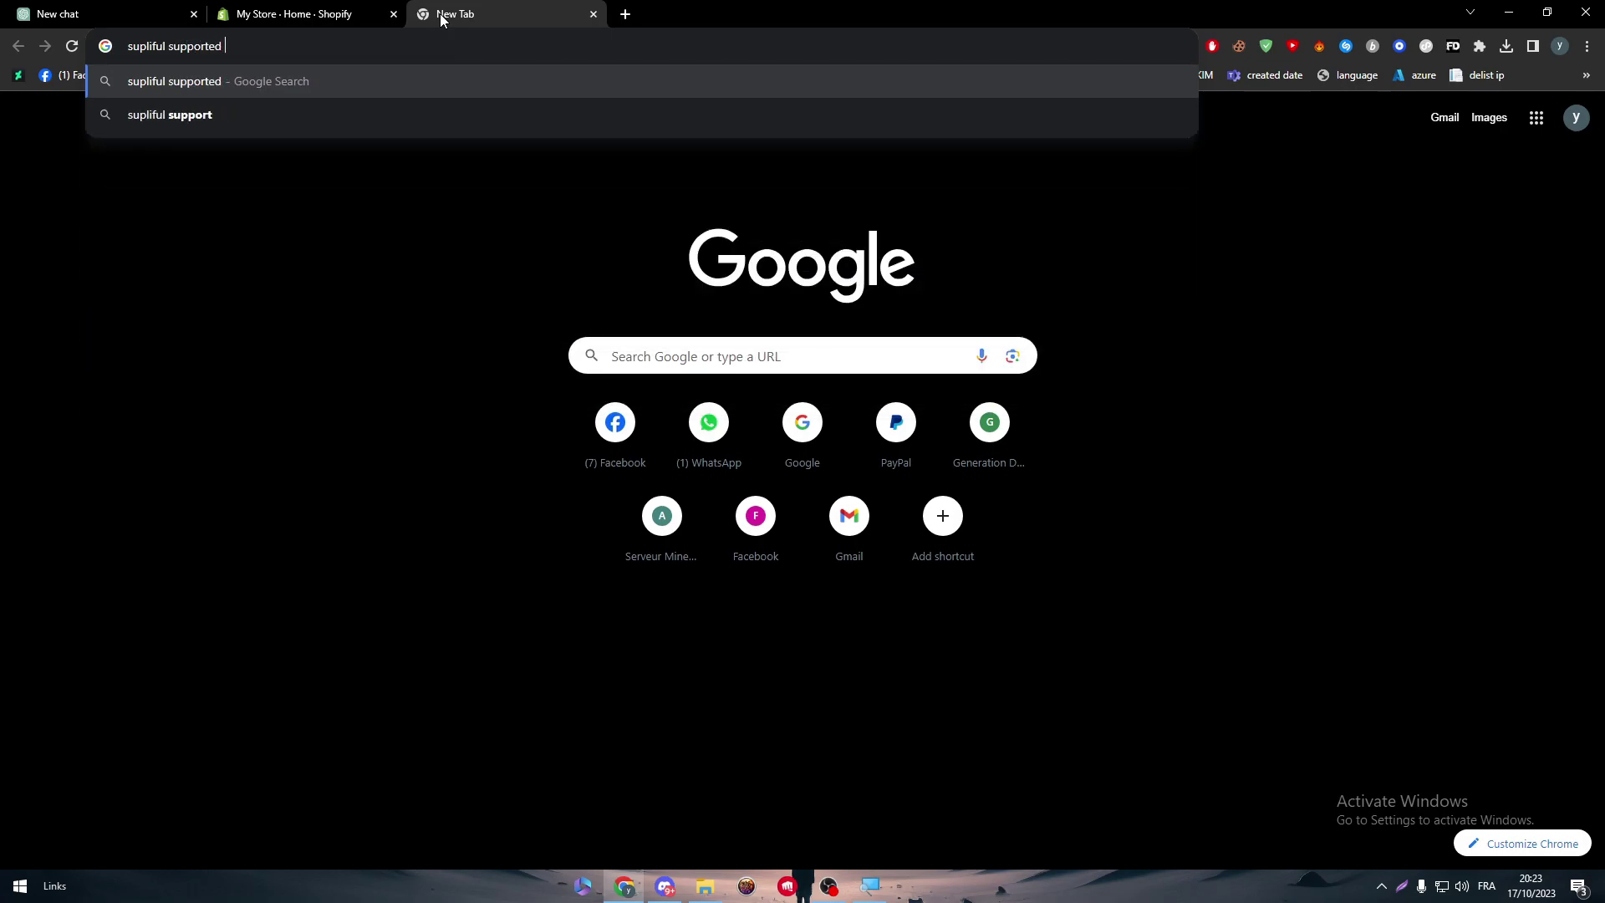
{"action": "type", "text": "couitnr"}
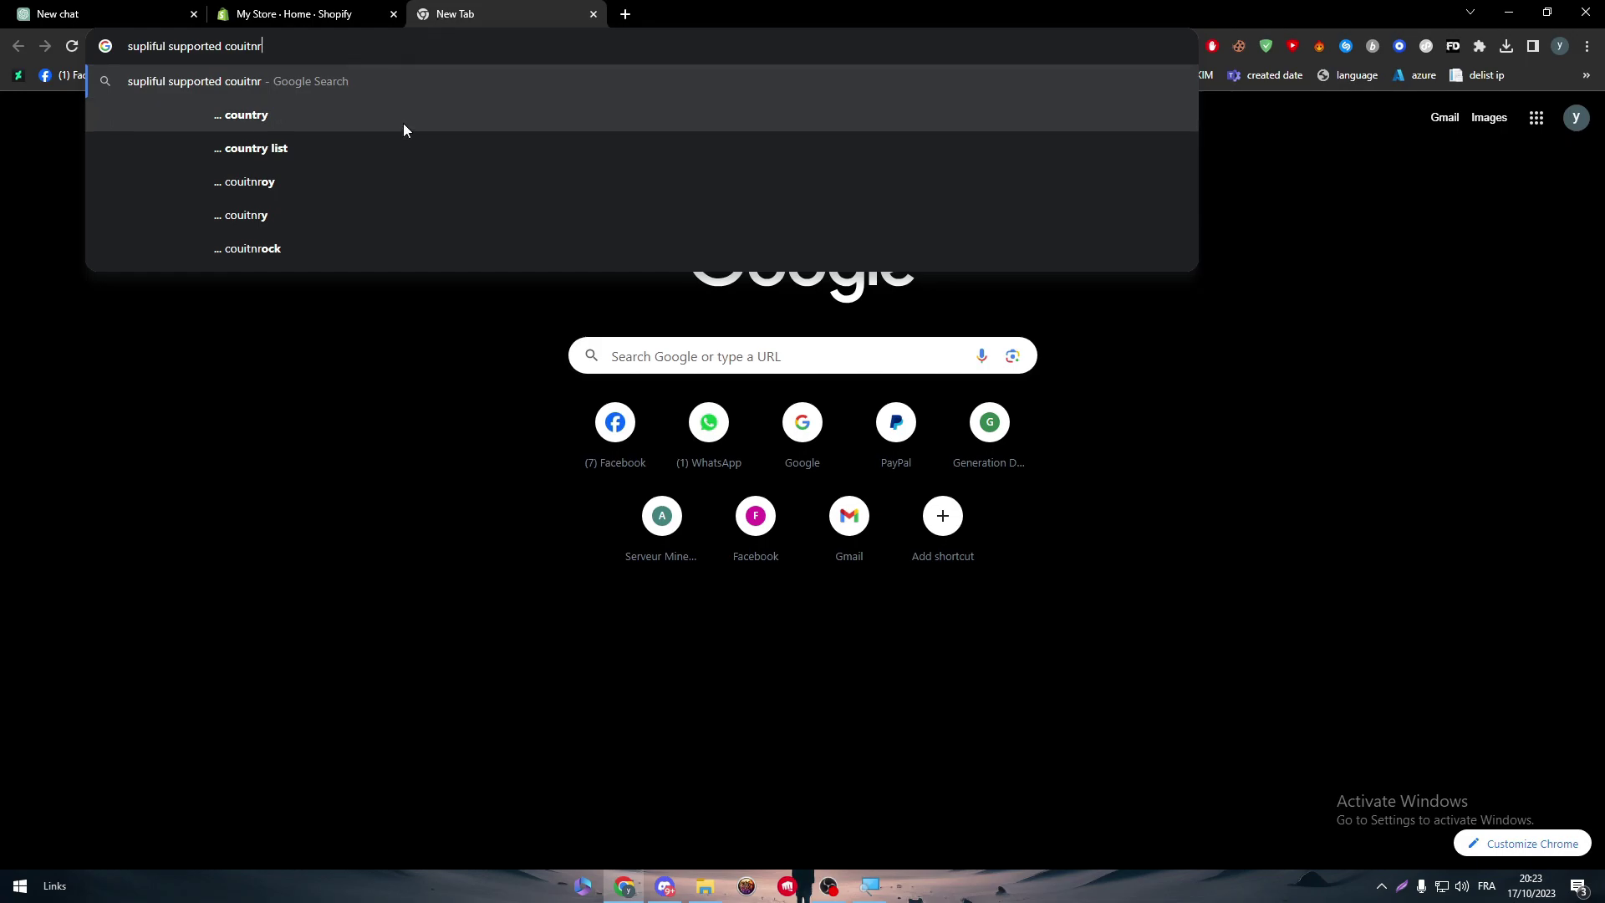
{"action": "left_click", "coordinate": [403, 123]}
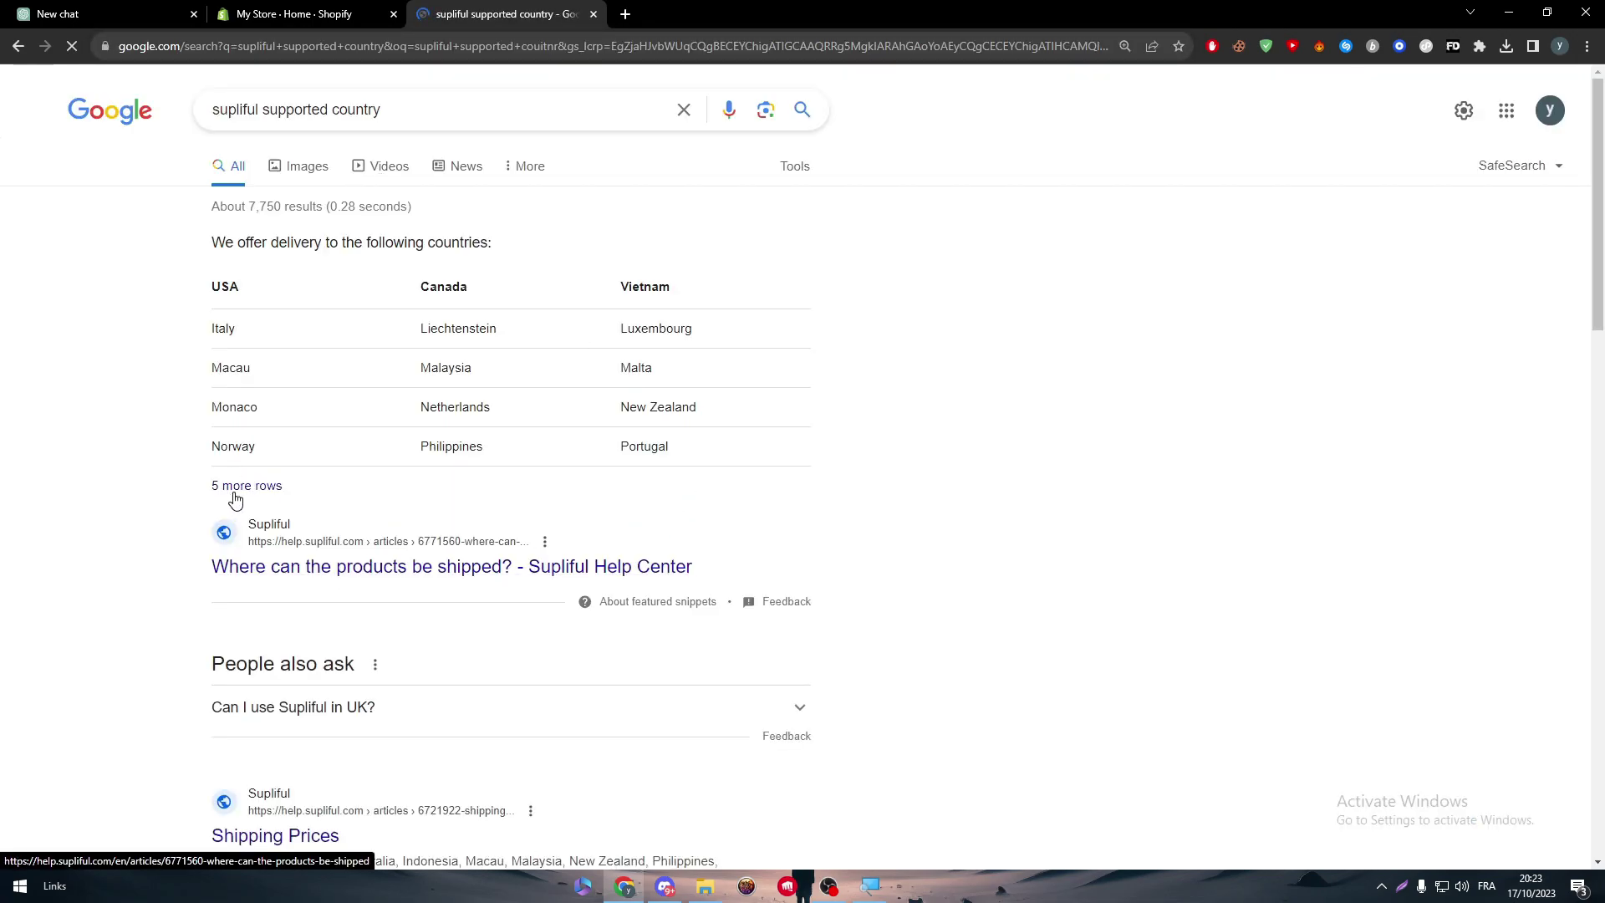
Open Supliful's shipping-countries help article, scroll the country table and highlight USA through Iceland
{"action": "left_click", "coordinate": [235, 491]}
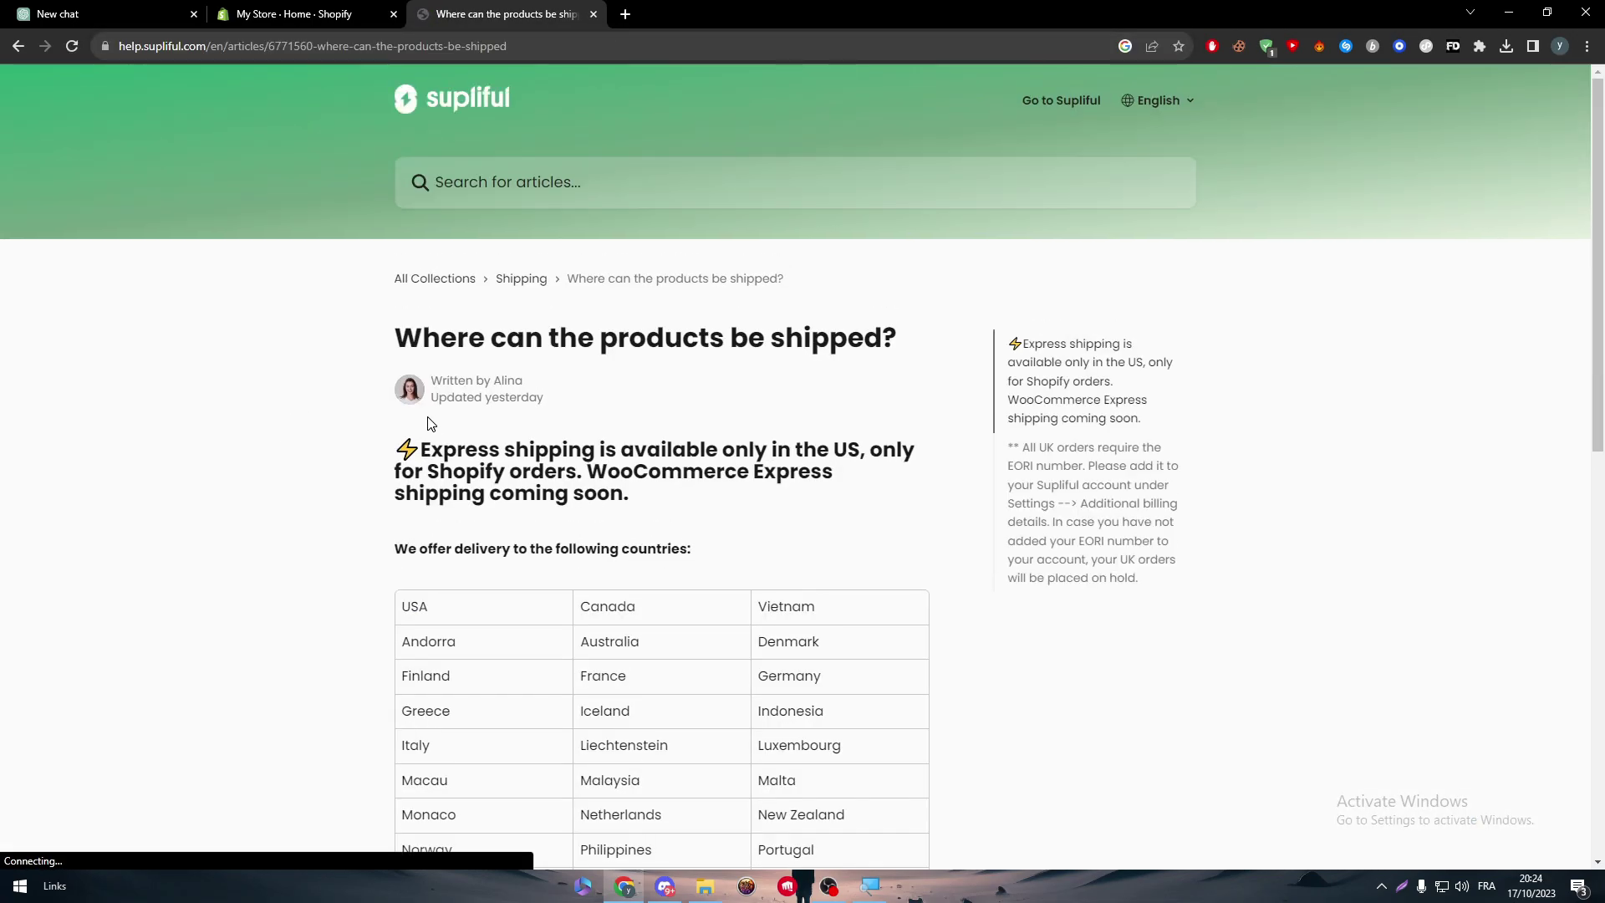
{"action": "left_click_drag", "start_coordinate": [1588, 244], "coordinate": [1588, 397]}
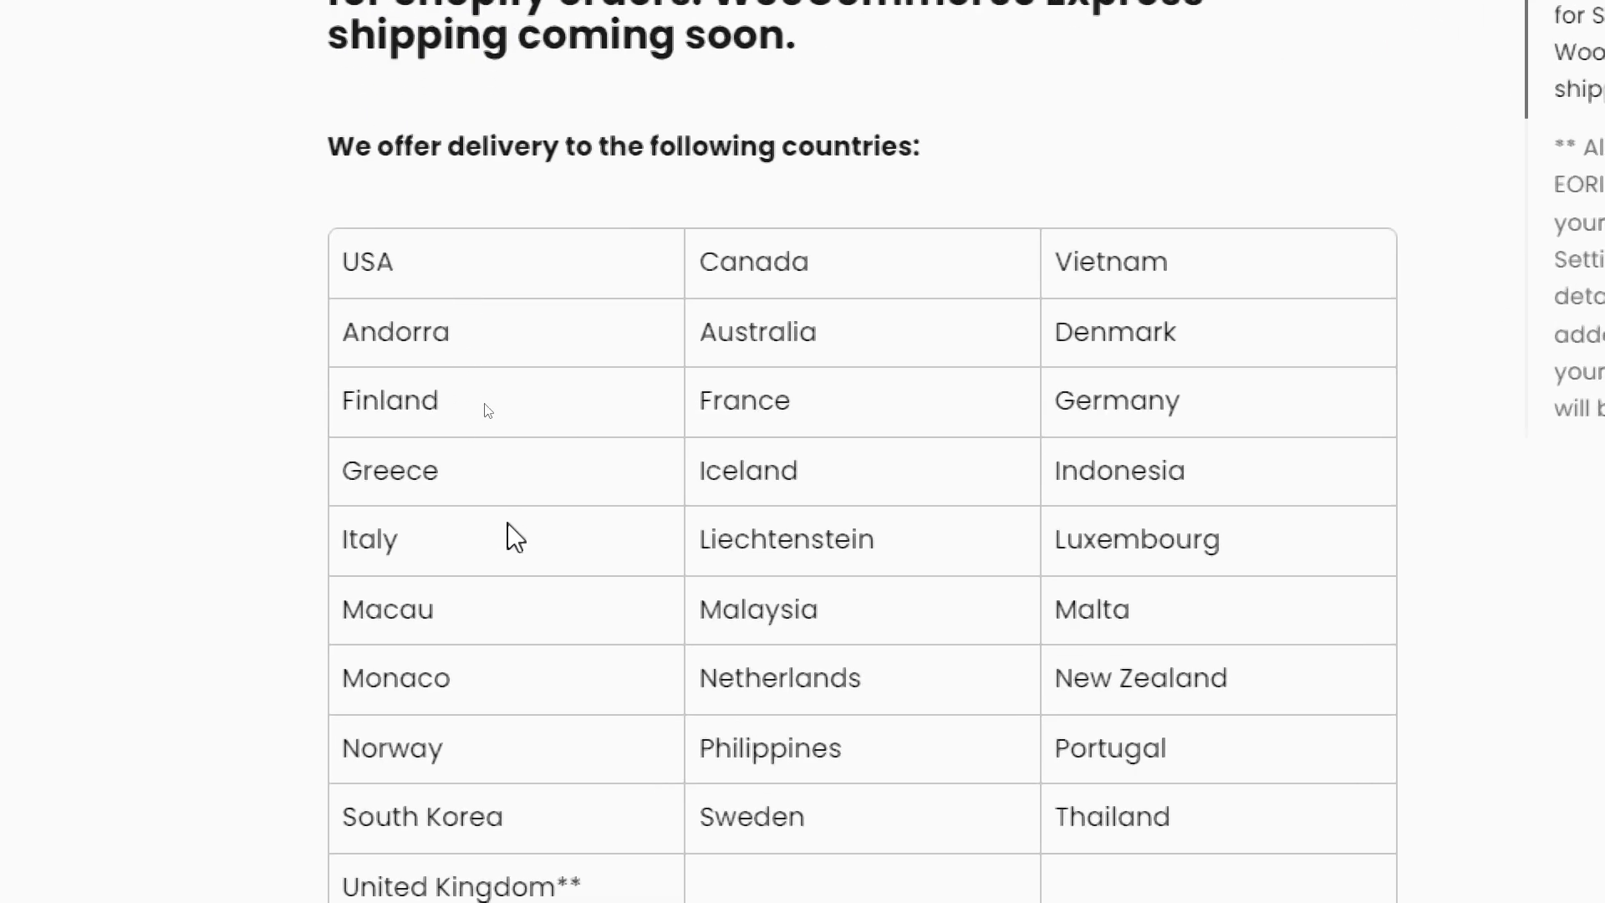
{"action": "scroll", "coordinate": [510, 535], "scroll_direction": "down", "scroll_amount": 2}
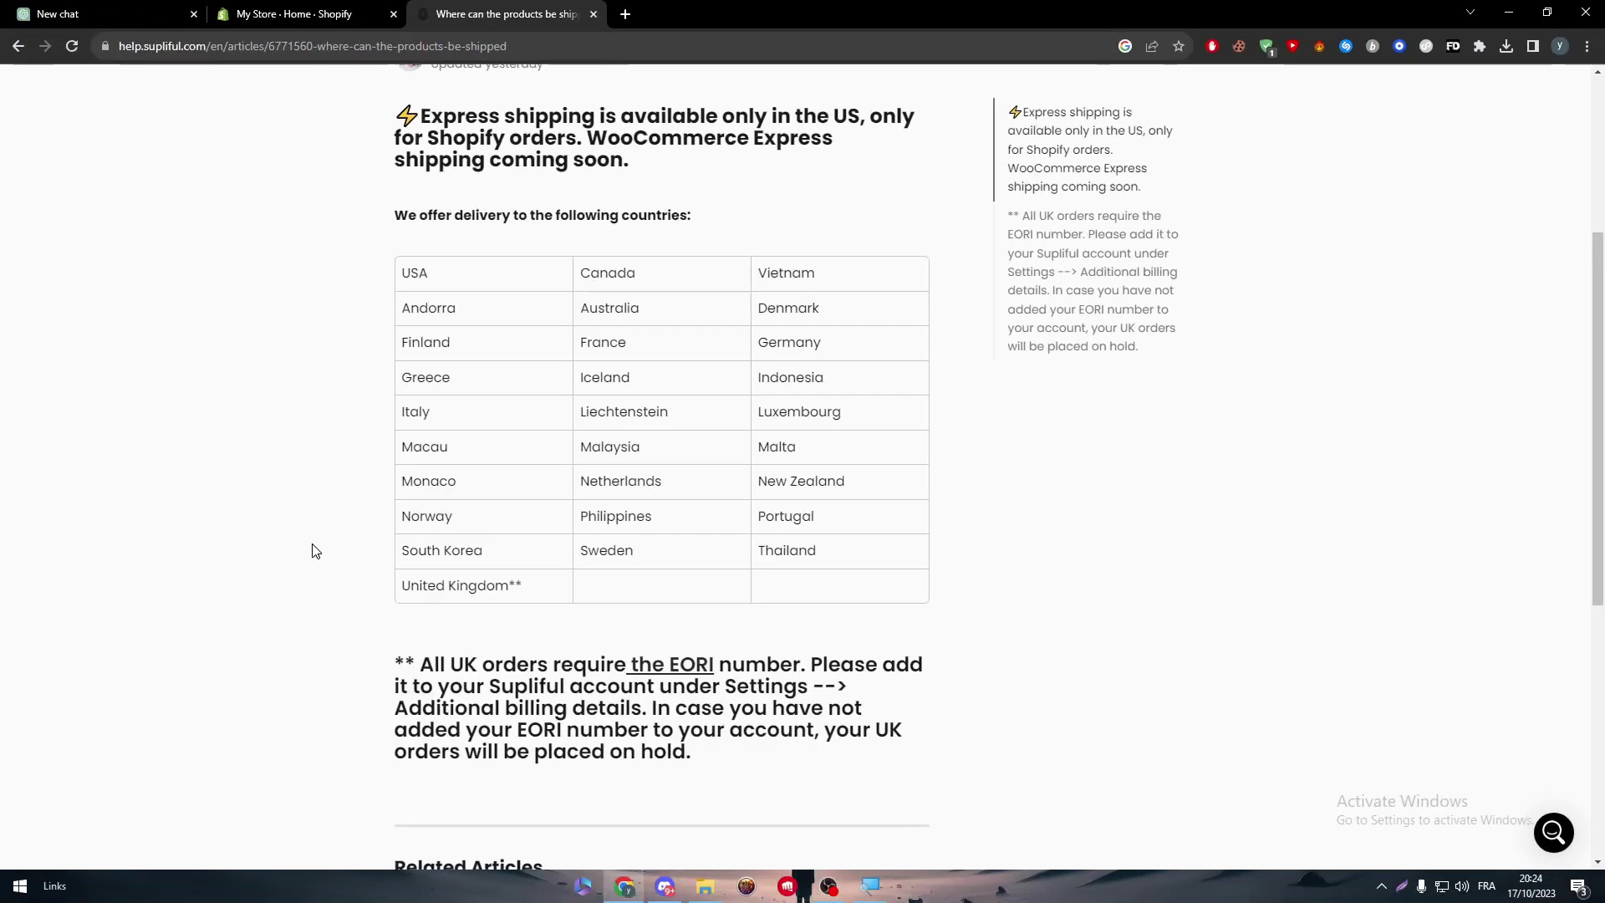
{"action": "scroll", "coordinate": [1578, 332], "scroll_direction": "down", "scroll_amount": 1}
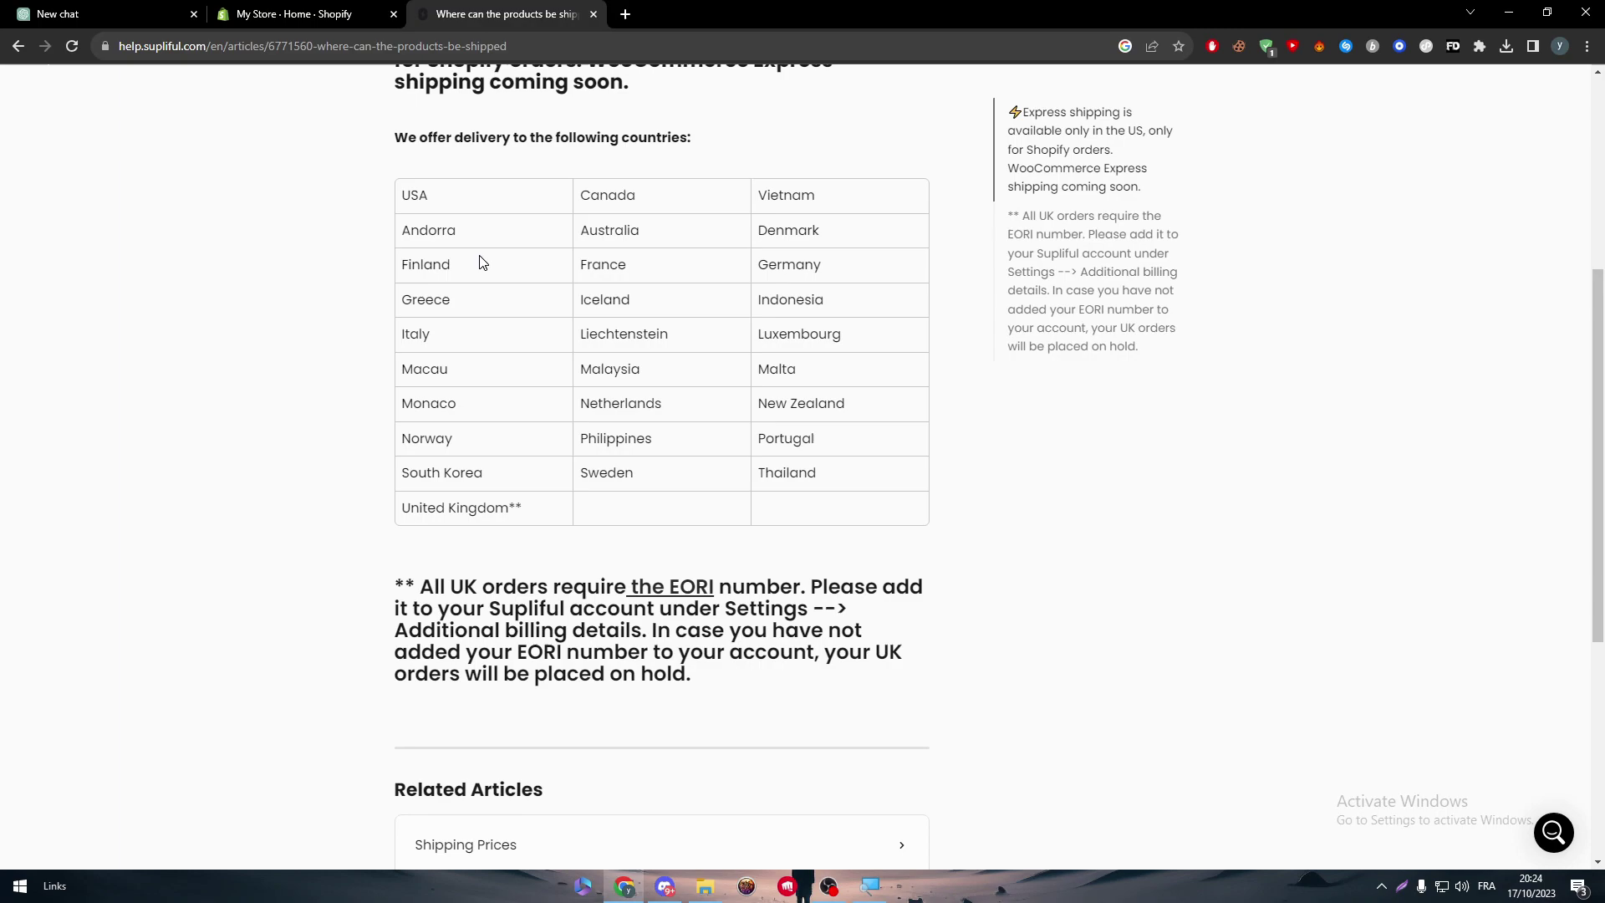
{"action": "left_click_drag", "start_coordinate": [417, 196], "coordinate": [638, 312]}
Compare the store's India business address and USD currency with Supliful's supported-country list, then close Settings
{"action": "left_click", "coordinate": [637, 312]}
{"action": "left_click", "coordinate": [292, 14]}
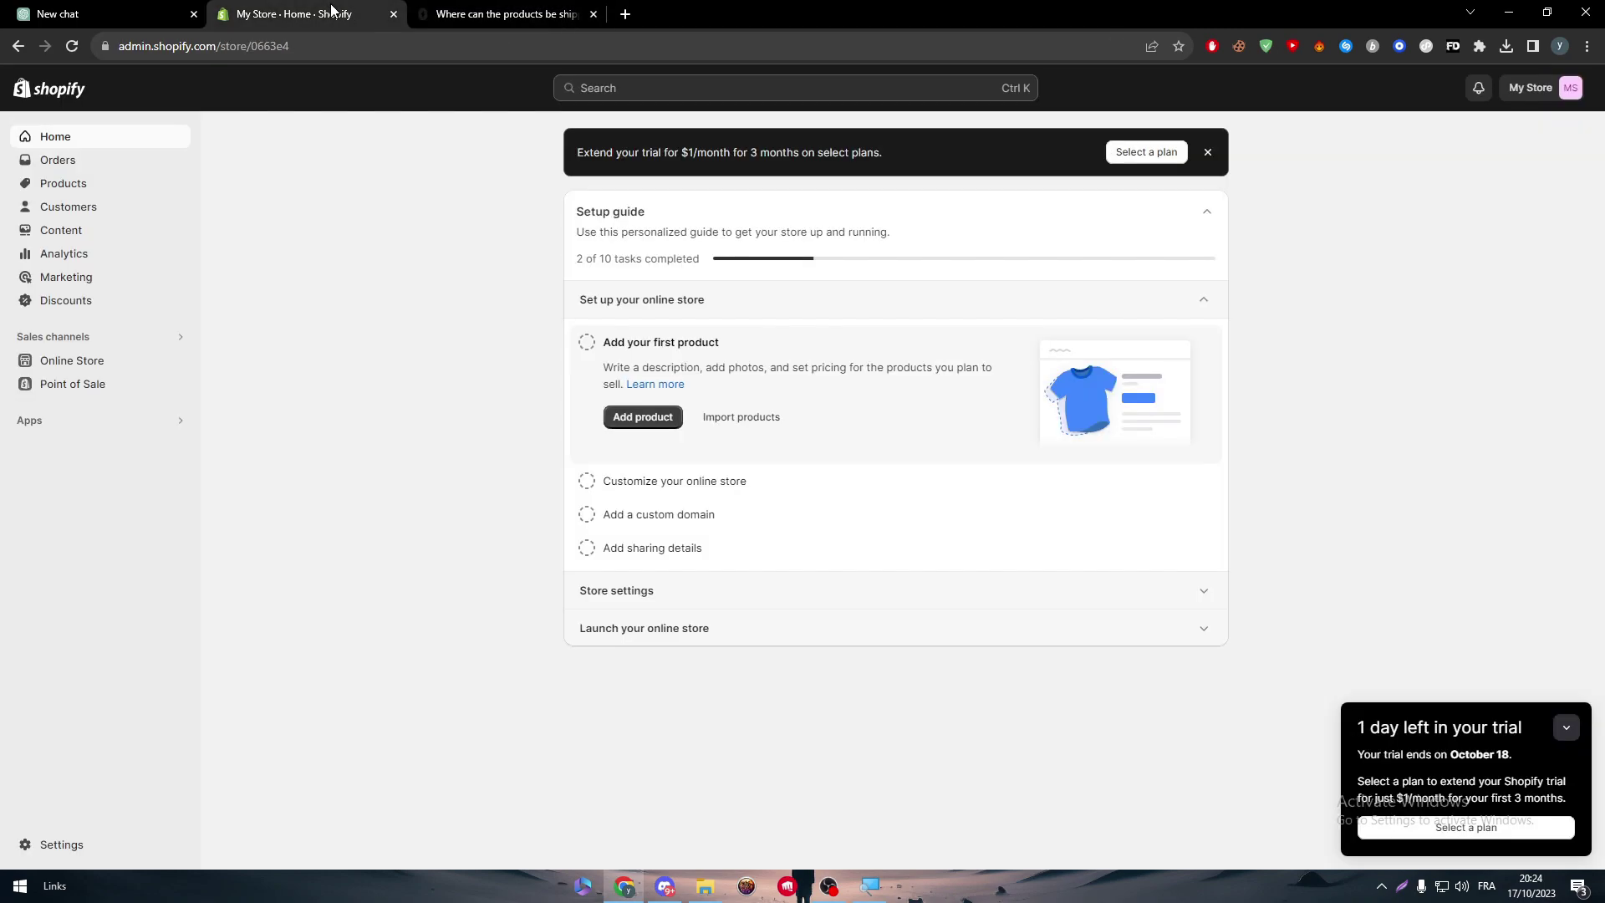
{"action": "left_click", "coordinate": [56, 834]}
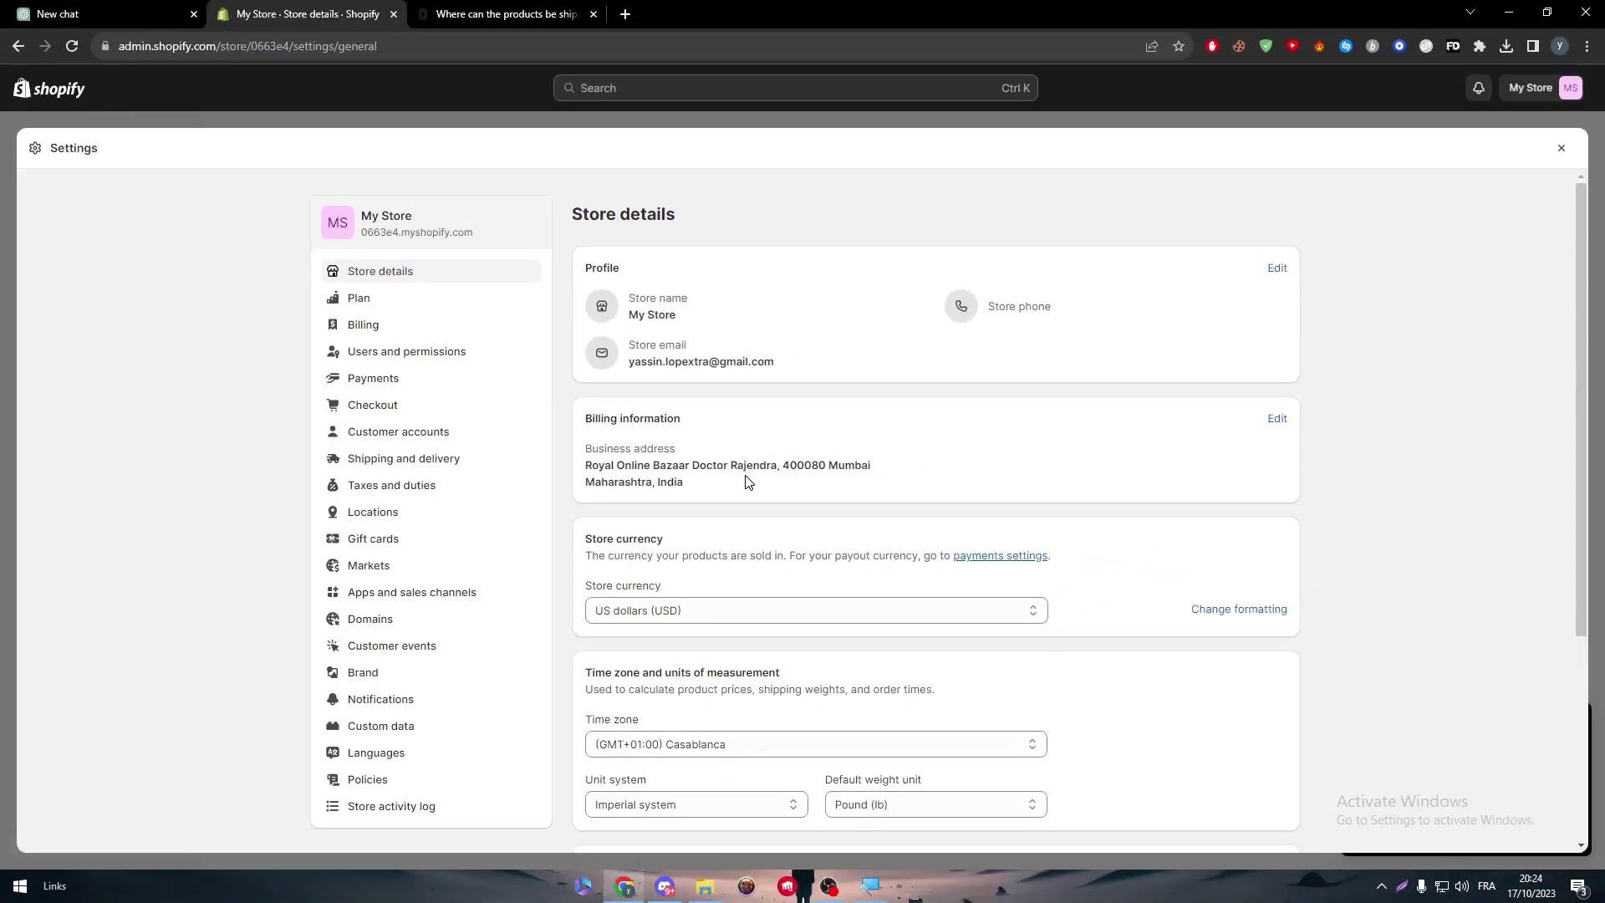
{"action": "left_click", "coordinate": [552, 15]}
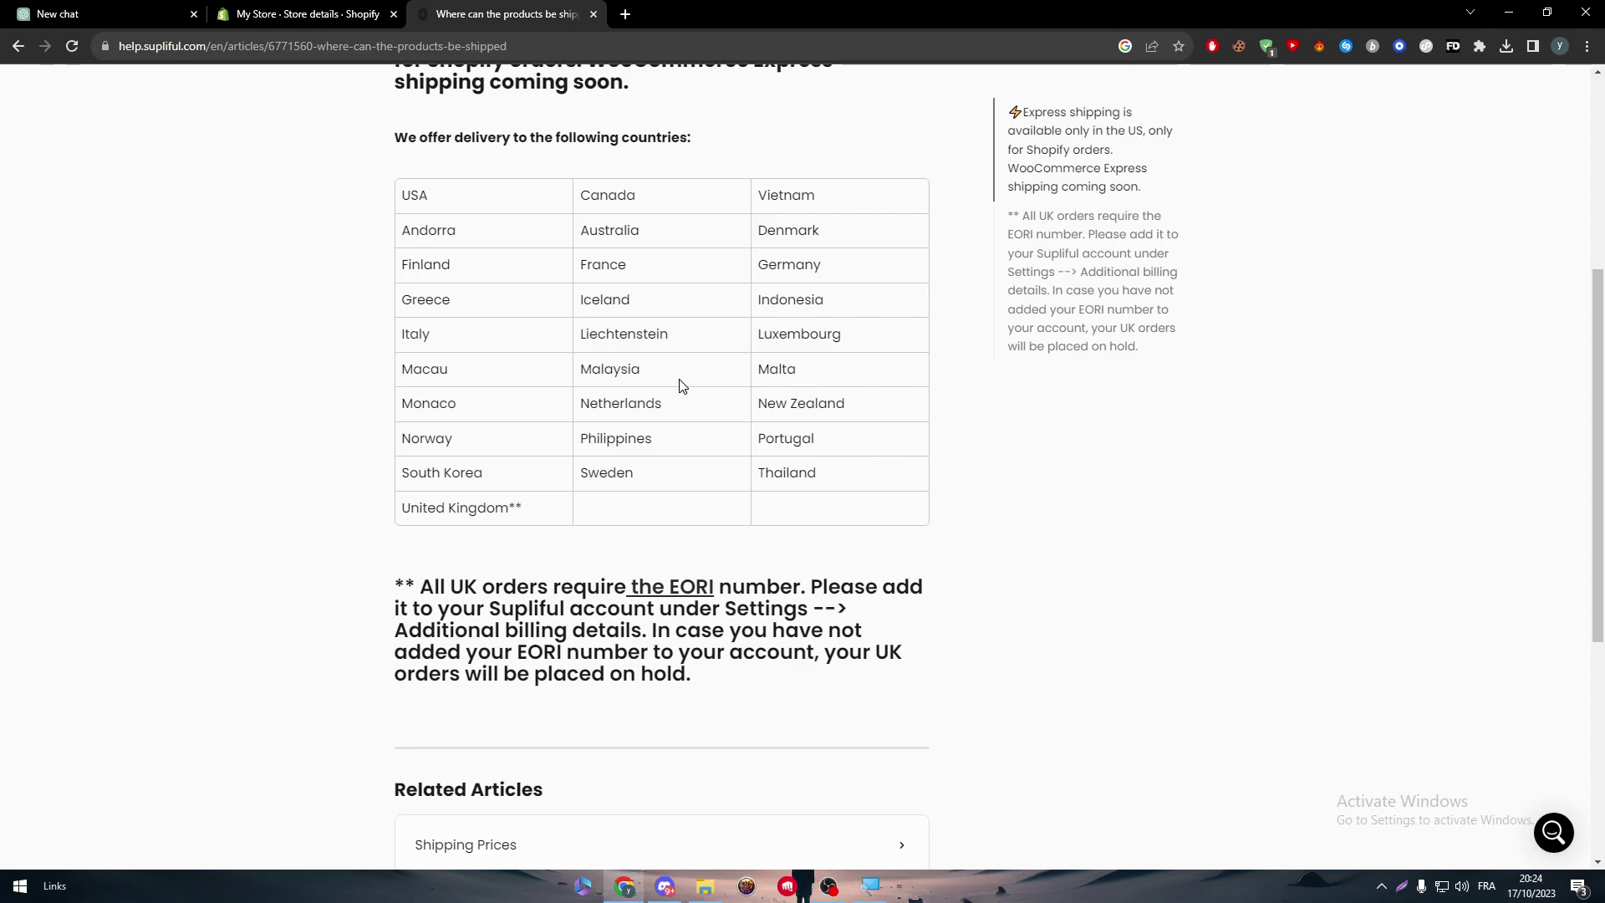
{"action": "left_click", "coordinate": [351, 14]}
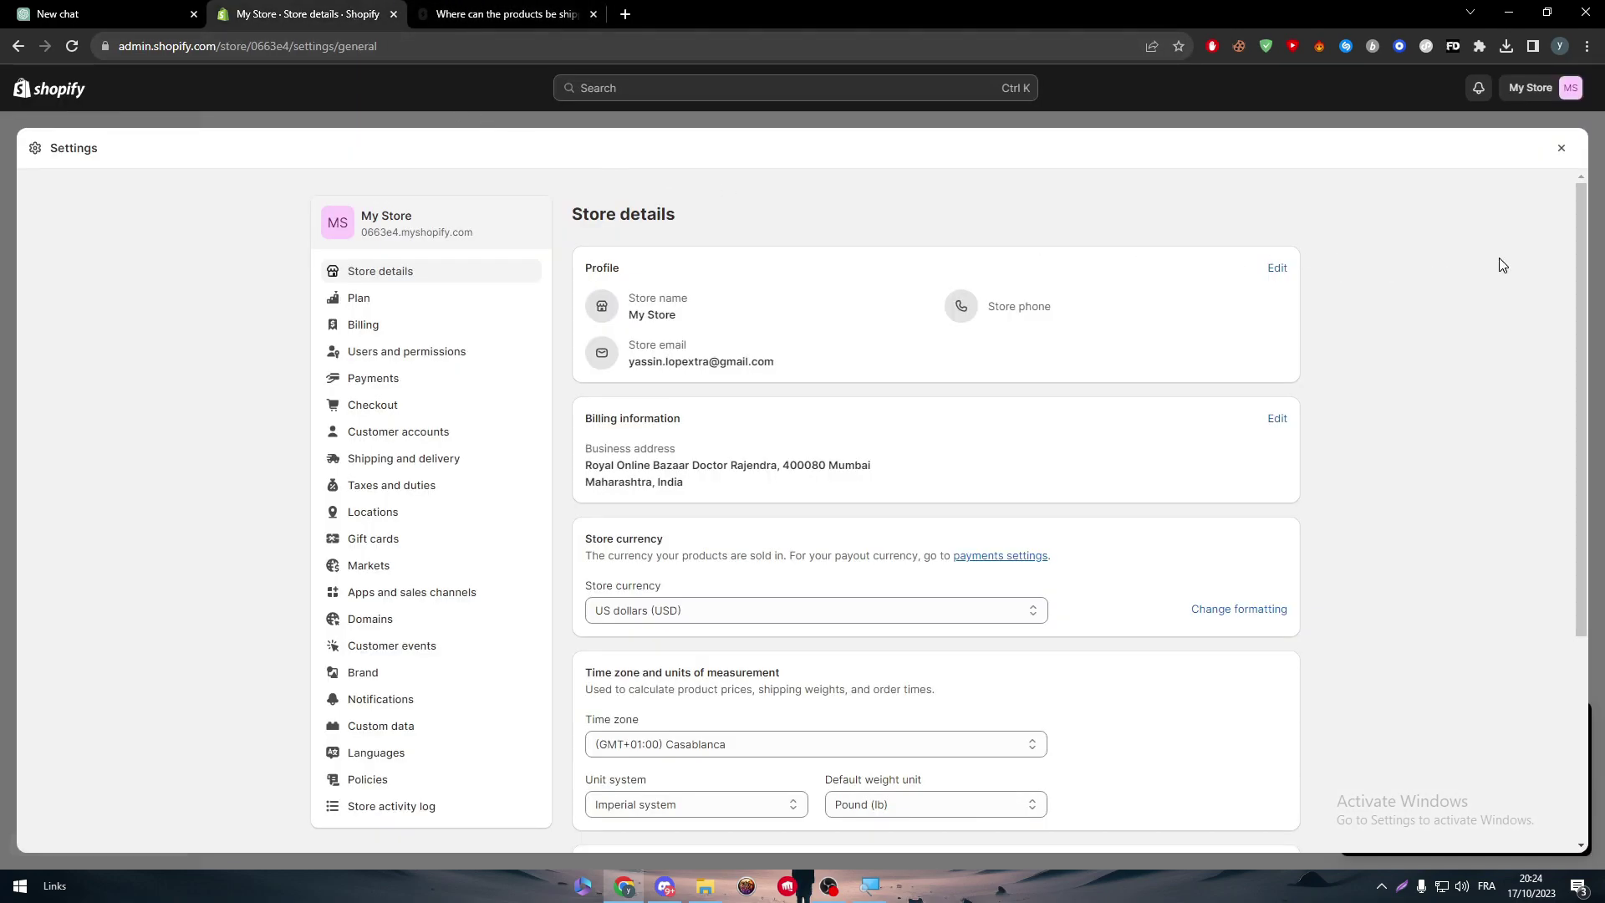
{"action": "left_click", "coordinate": [1559, 149]}
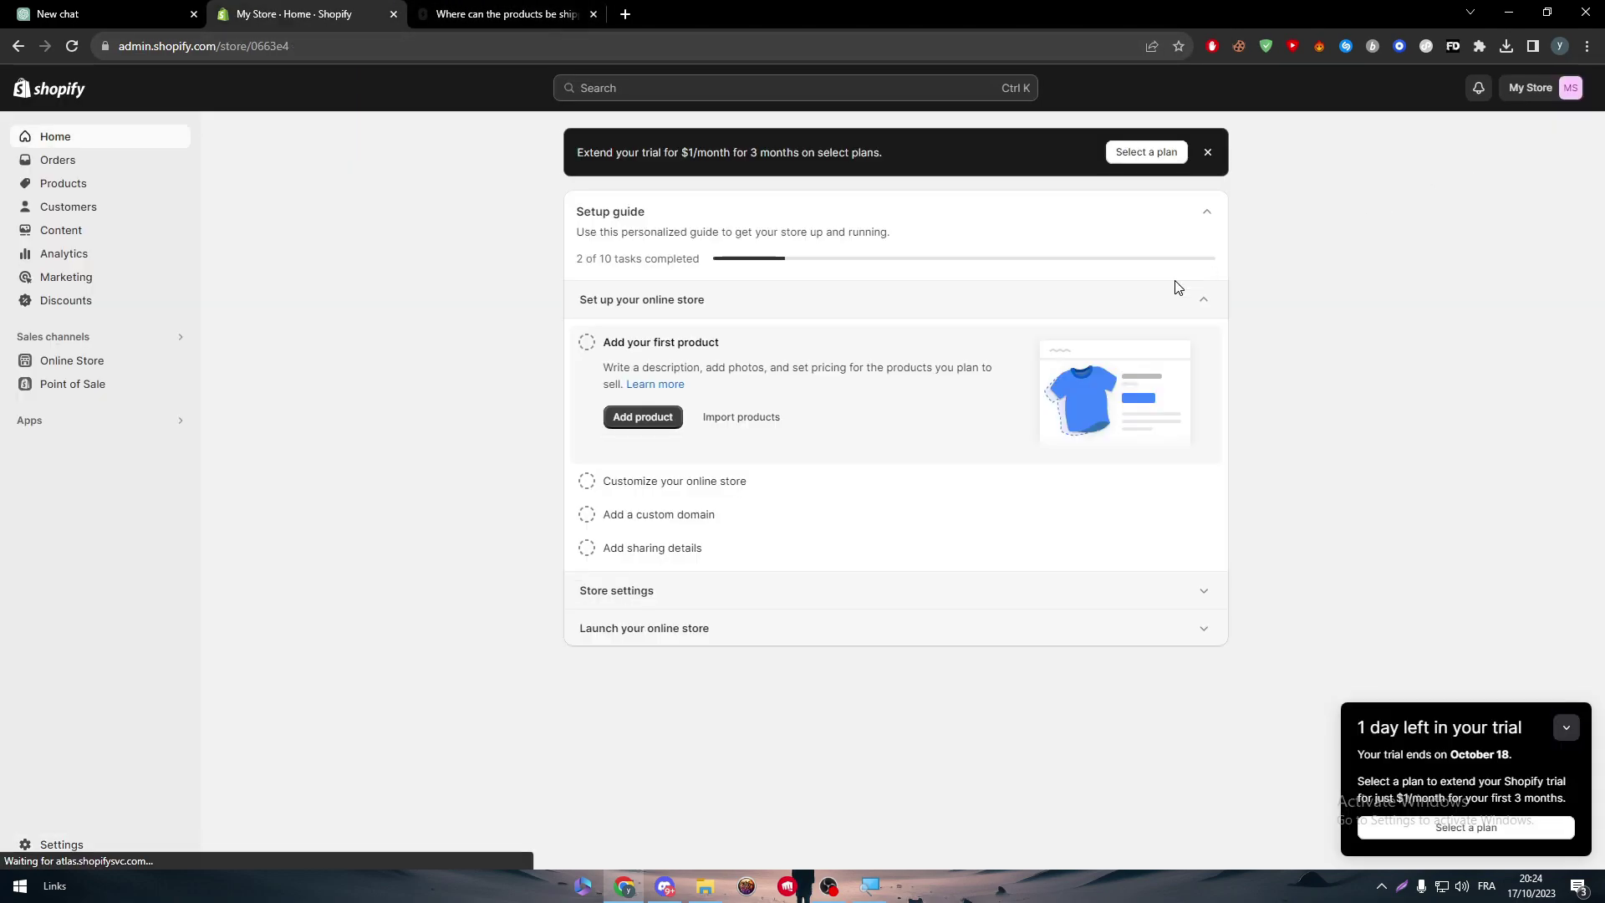